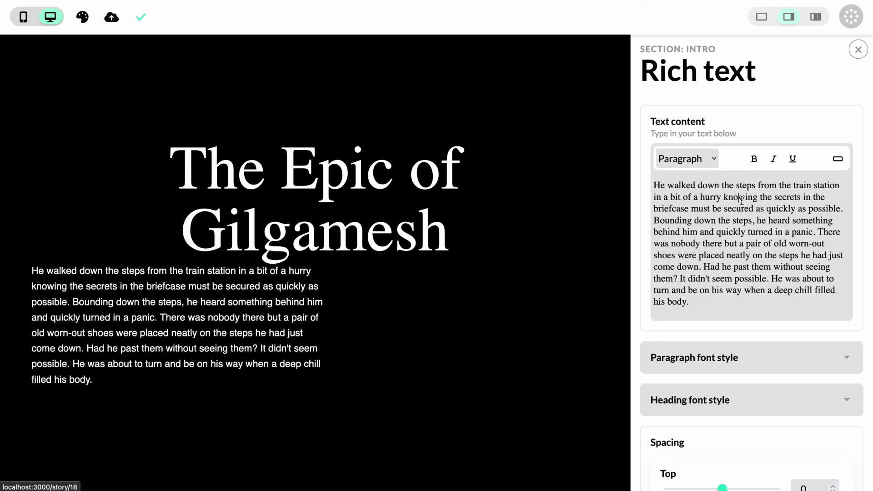
Replace the Intro section's placeholder rich text with "A tale of the flood"
{"action": "key", "text": "ctrl+a"}
{"action": "key", "text": "BackSpace"}
{"action": "type", "text": "A"}
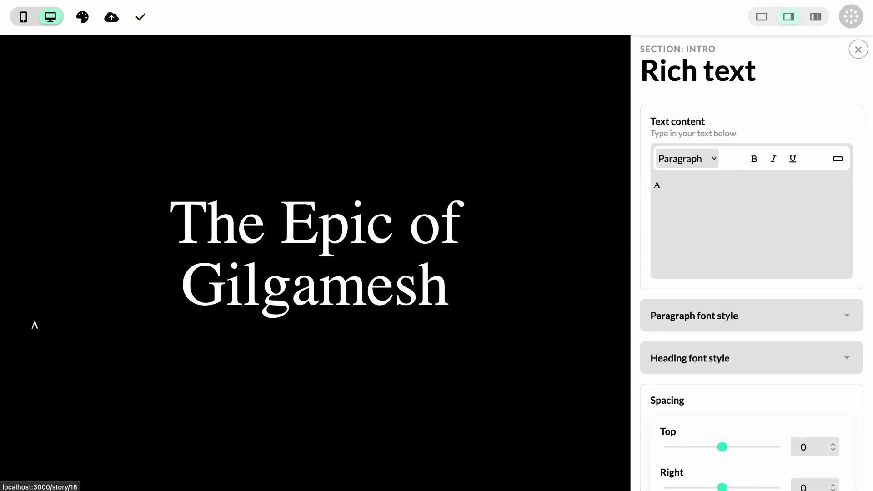
{"action": "type", "text": " tale of the f"}
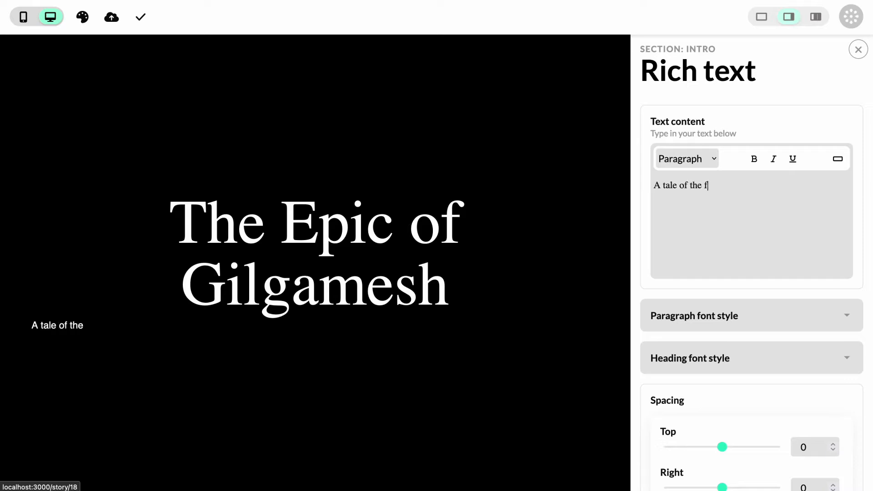
{"action": "type", "text": "lood"}
Try bold, italic and underline on the word "flood" and remove all three formats again
{"action": "double_click", "coordinate": [713, 187]}
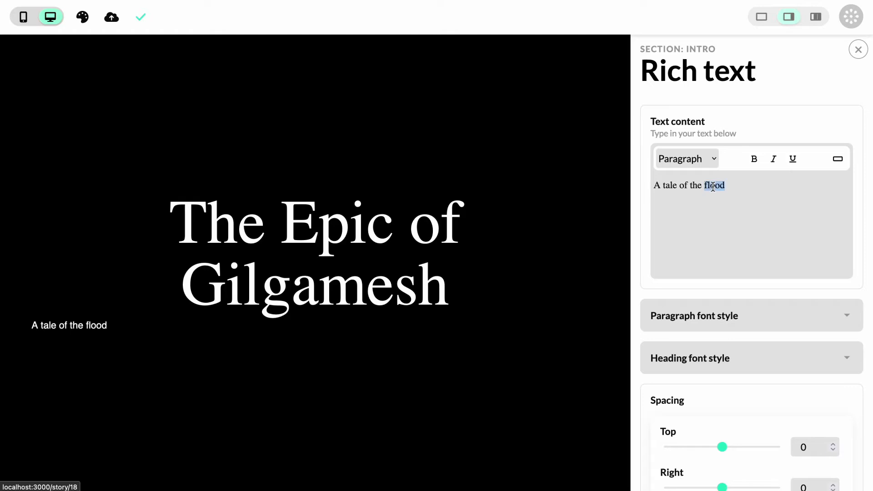
{"action": "left_click", "coordinate": [755, 165]}
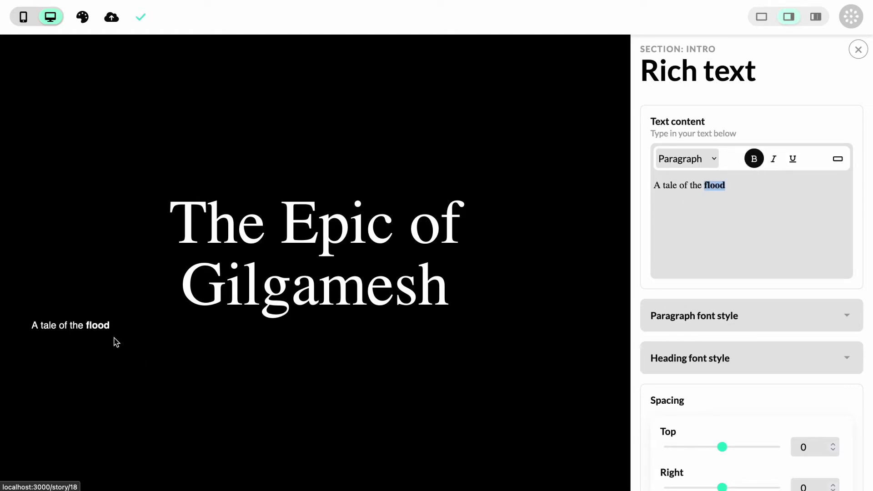
{"action": "left_click", "coordinate": [773, 160]}
{"action": "left_click", "coordinate": [791, 161]}
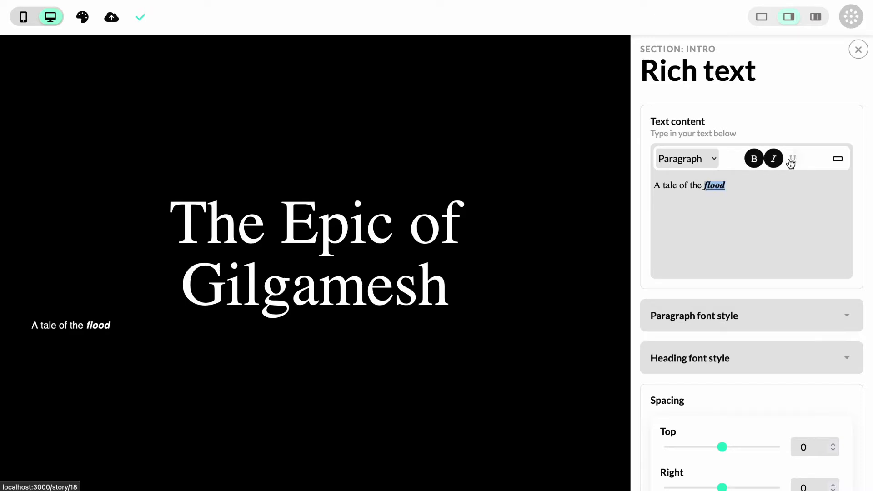
{"action": "left_click", "coordinate": [791, 161]}
{"action": "left_click", "coordinate": [773, 159]}
{"action": "left_click", "coordinate": [754, 159]}
Try the H2, H3, bullet list and ordered list styles on the text and set it back to Paragraph
{"action": "left_click", "coordinate": [706, 160]}
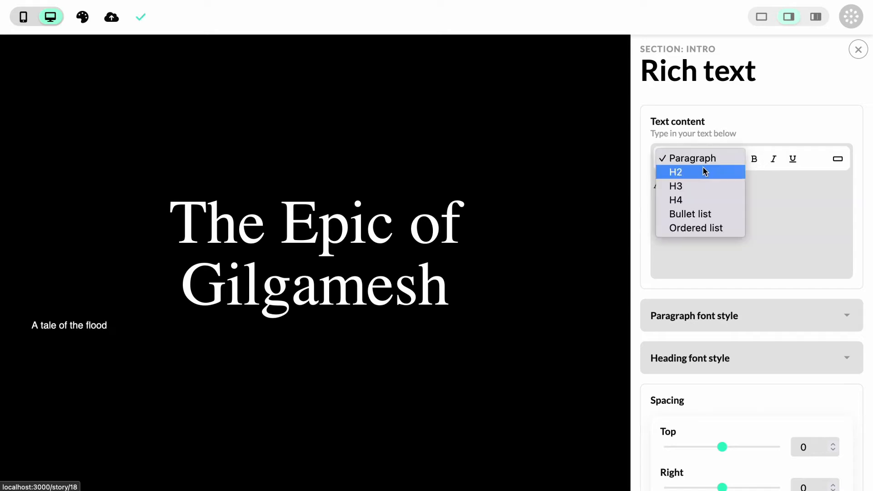
{"action": "left_click", "coordinate": [705, 172]}
{"action": "left_click", "coordinate": [702, 167]}
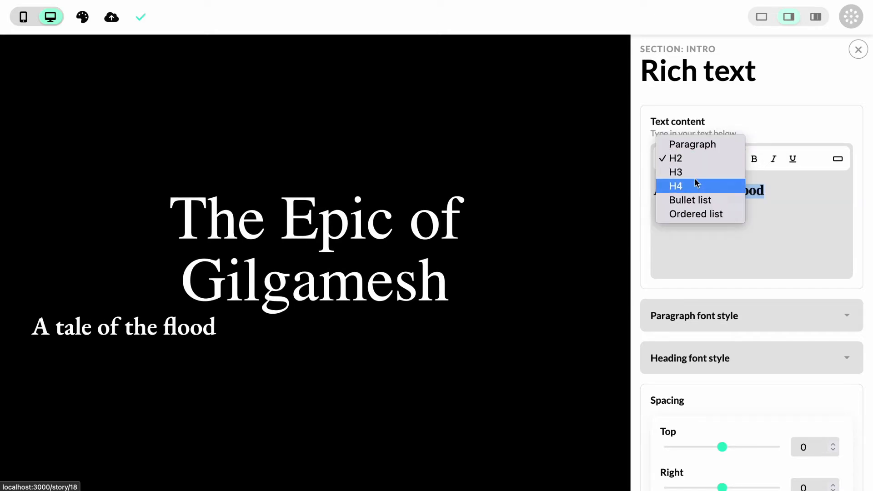
{"action": "left_click", "coordinate": [695, 173]}
{"action": "left_click", "coordinate": [693, 162]}
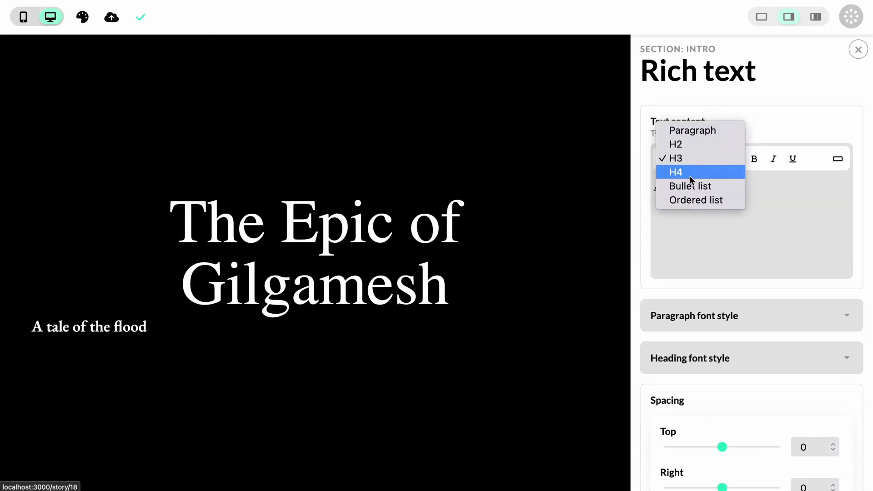
{"action": "left_click", "coordinate": [690, 185]}
{"action": "left_click", "coordinate": [698, 150]}
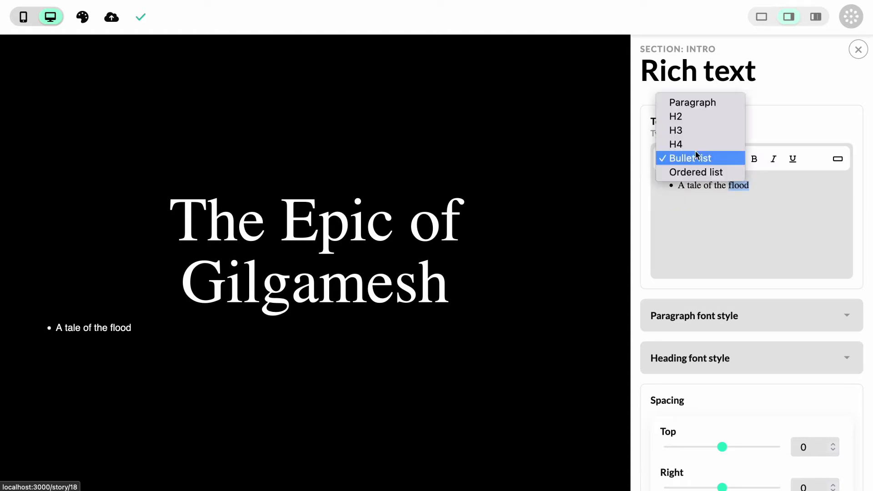
{"action": "left_click", "coordinate": [691, 171]}
{"action": "left_click", "coordinate": [694, 165]}
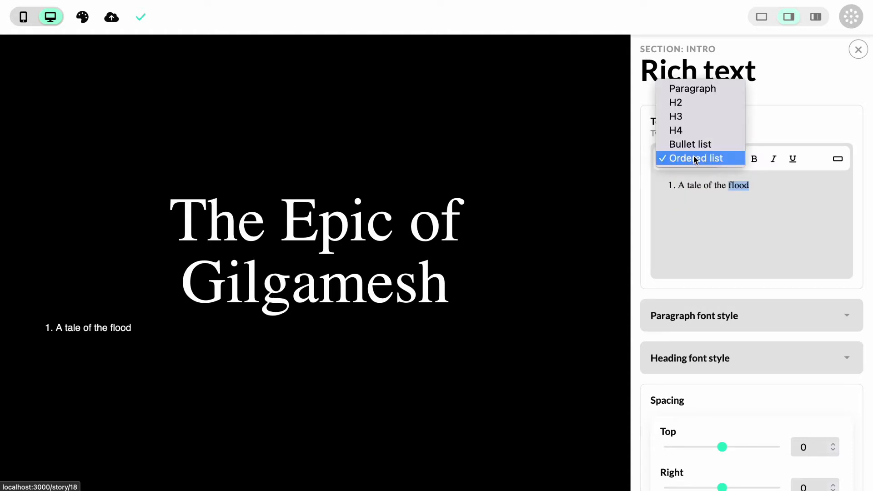
{"action": "left_click", "coordinate": [701, 89]}
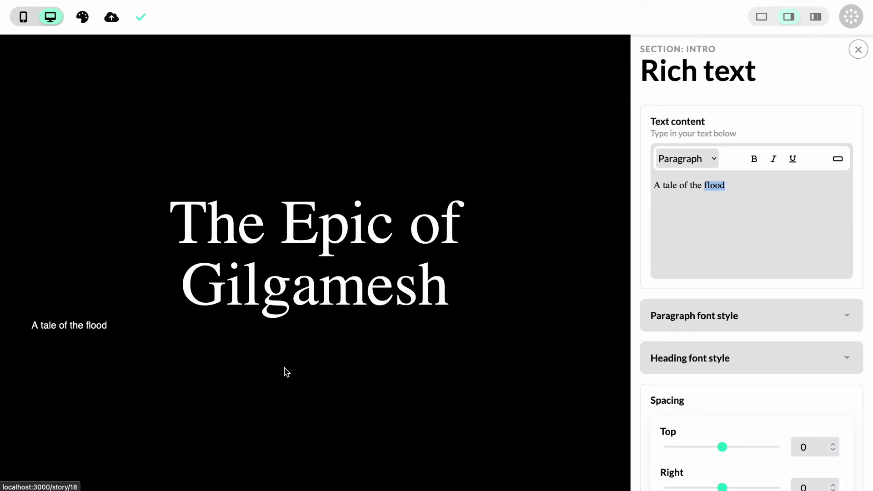
{"action": "left_click", "coordinate": [723, 187]}
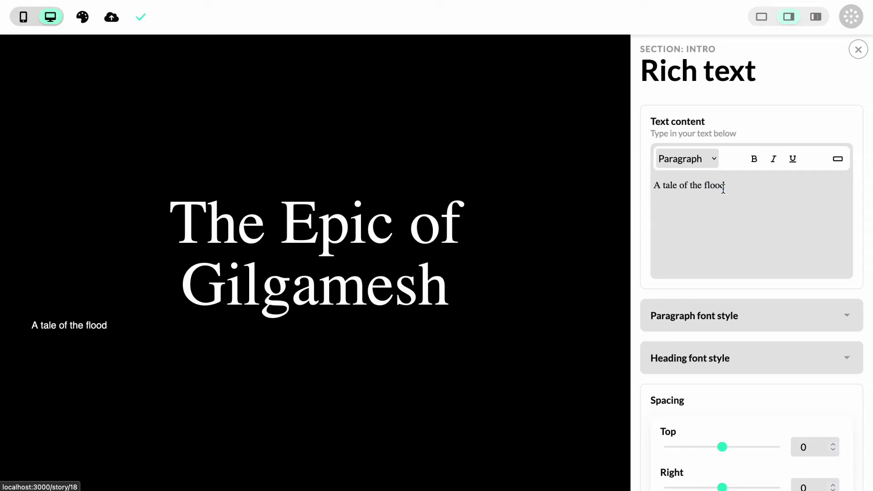
Set both the container alignment and the text alignment to Center in the paragraph font style
{"action": "left_click", "coordinate": [753, 323]}
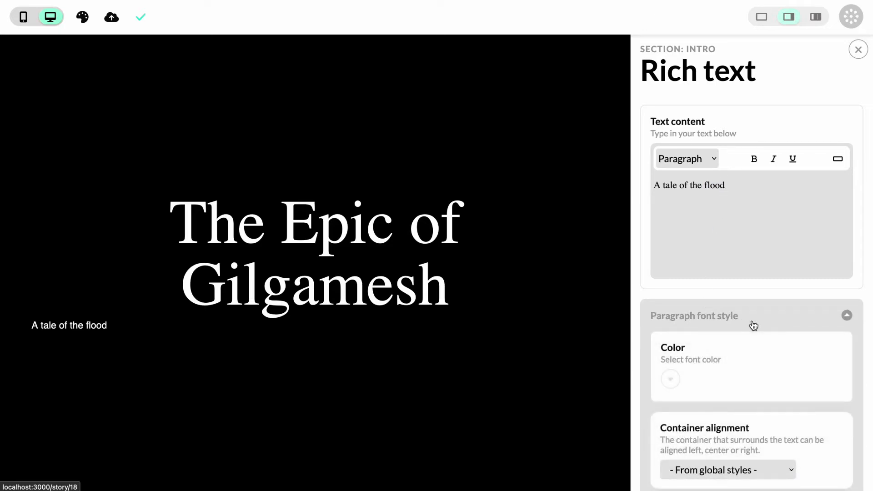
{"action": "scroll", "coordinate": [755, 322], "scroll_direction": "down", "scroll_amount": 1}
{"action": "scroll", "coordinate": [754, 322], "scroll_direction": "down", "scroll_amount": 5}
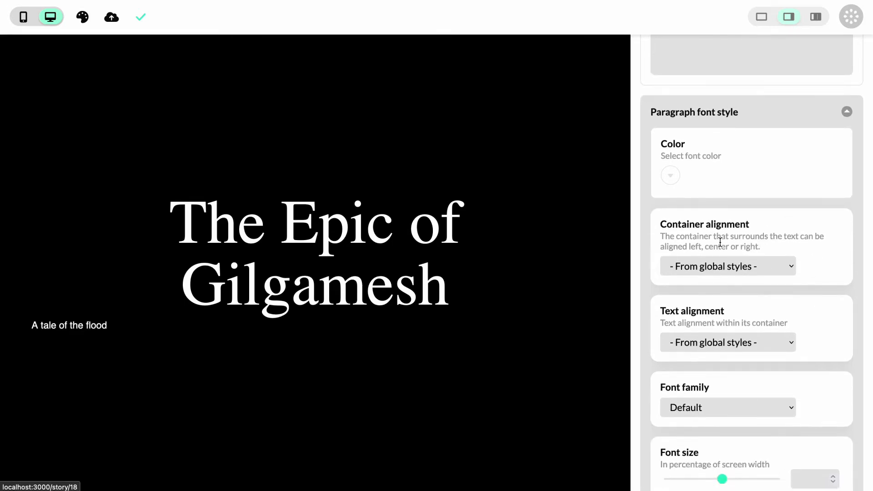
{"action": "left_click", "coordinate": [737, 269]}
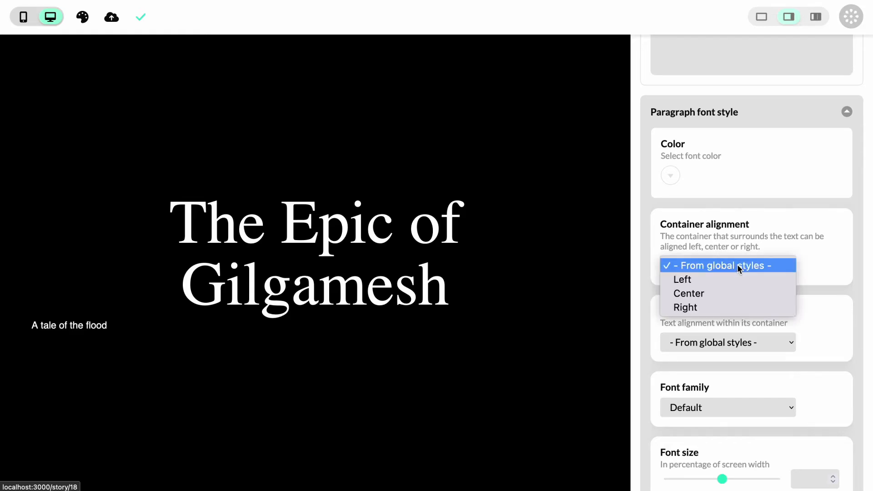
{"action": "left_click", "coordinate": [732, 292]}
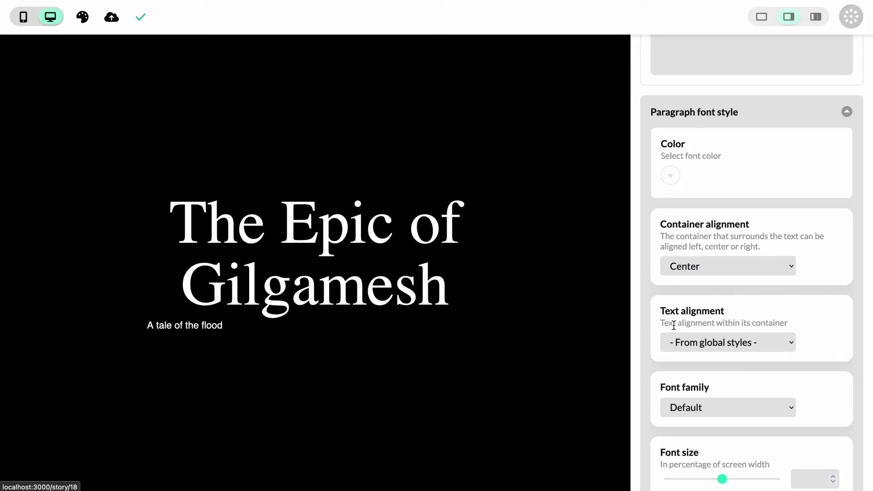
{"action": "left_click", "coordinate": [722, 343]}
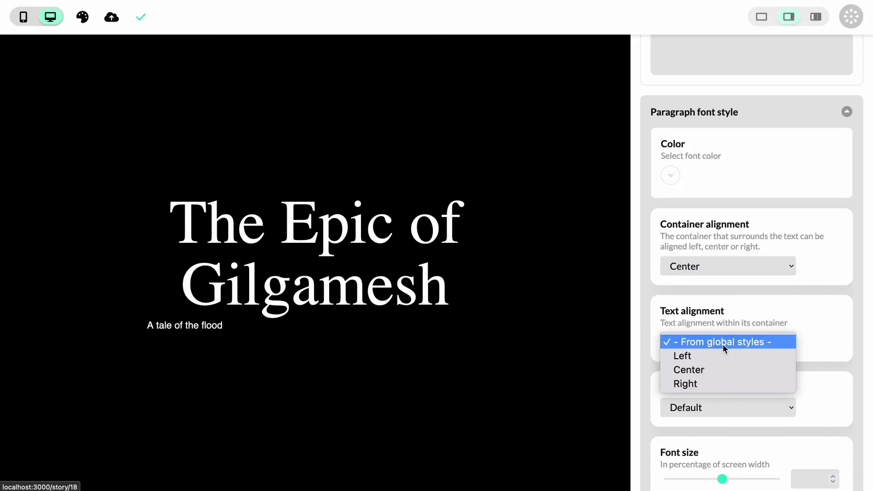
{"action": "left_click", "coordinate": [712, 370]}
Set the paragraph's font size to 2.6 percent of the screen width
{"action": "scroll", "coordinate": [761, 337], "scroll_direction": "down", "scroll_amount": 3}
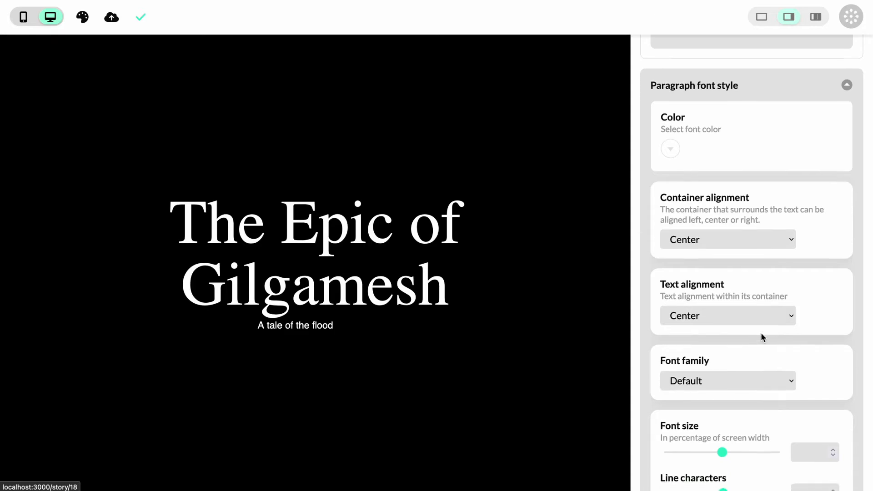
{"action": "scroll", "coordinate": [760, 332], "scroll_direction": "down", "scroll_amount": 2}
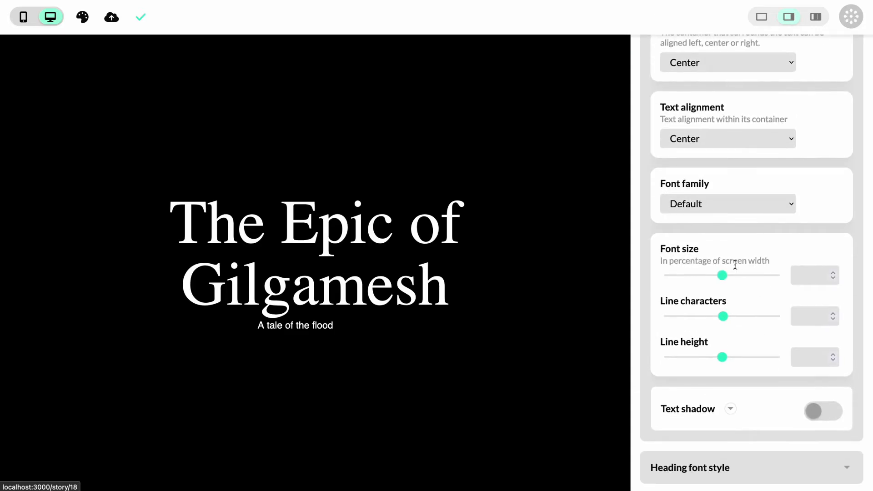
{"action": "left_click", "coordinate": [676, 276]}
{"action": "left_click_drag", "start_coordinate": [676, 276], "coordinate": [677, 276]}
Set the rich text's top spacing to 2 and return to the story sections overview
{"action": "scroll", "coordinate": [735, 278], "scroll_direction": "down", "scroll_amount": 5}
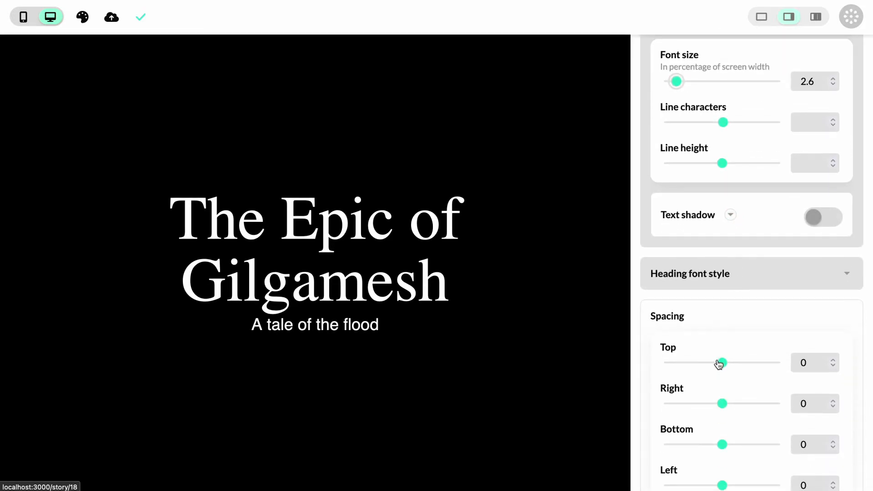
{"action": "left_click_drag", "start_coordinate": [718, 363], "coordinate": [728, 368]}
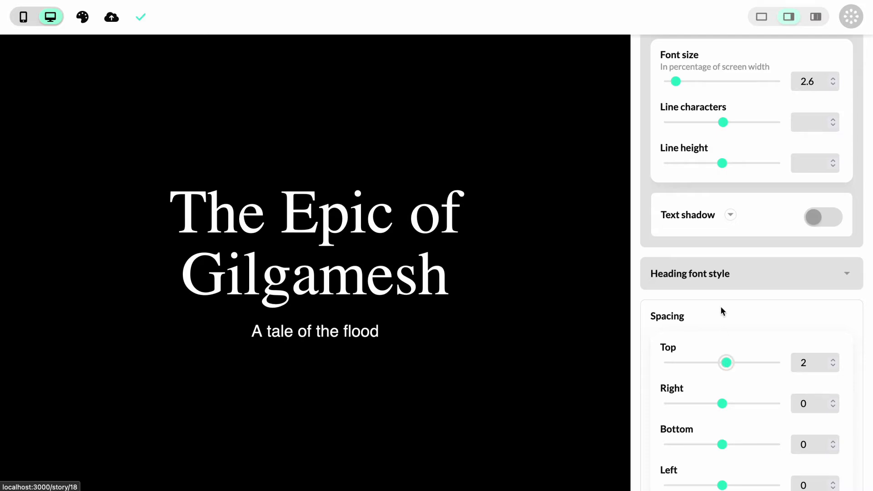
{"action": "scroll", "coordinate": [721, 302], "scroll_direction": "up", "scroll_amount": 10}
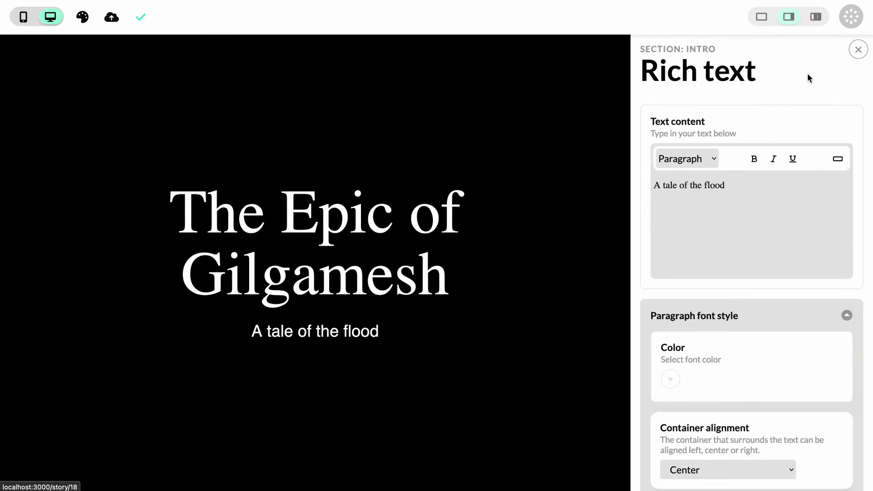
{"action": "left_click", "coordinate": [858, 50]}
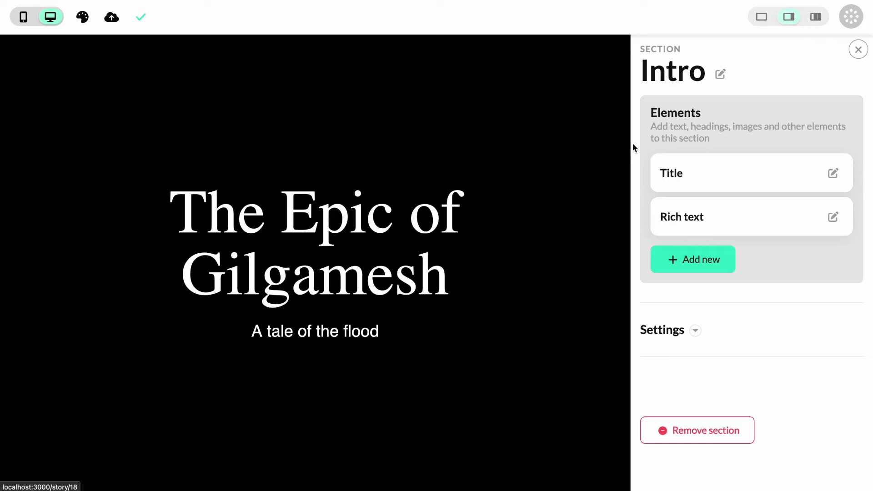
{"action": "left_click", "coordinate": [858, 50]}
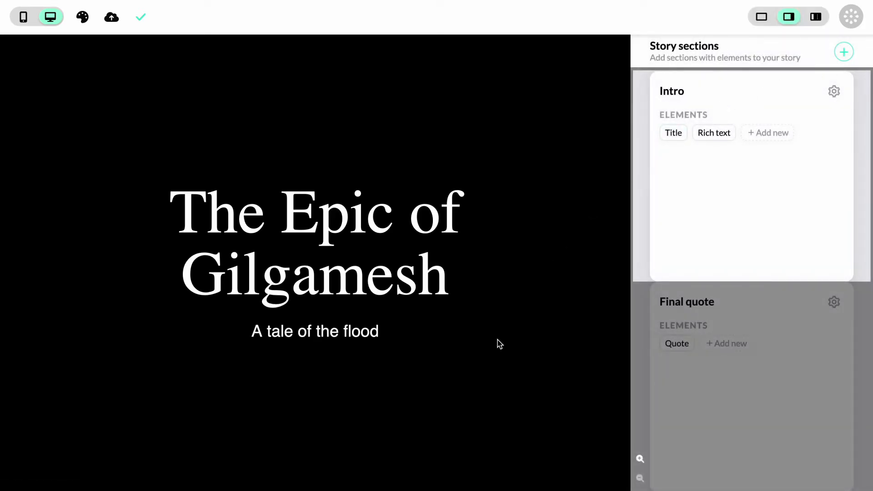
Set the Final quote section's minimum height to 50 and return to the story sections overview
{"action": "scroll", "coordinate": [502, 340], "scroll_direction": "down", "scroll_amount": 5}
{"action": "scroll", "coordinate": [500, 344], "scroll_direction": "down", "scroll_amount": 3}
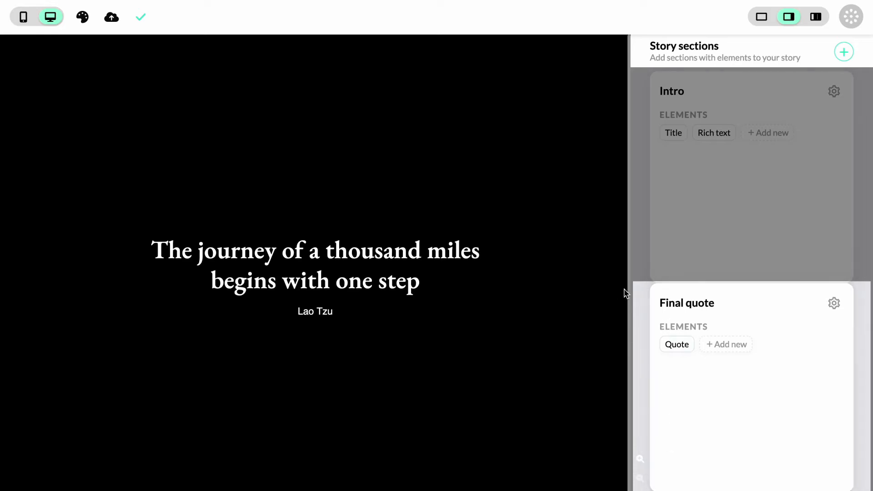
{"action": "left_click", "coordinate": [832, 303]}
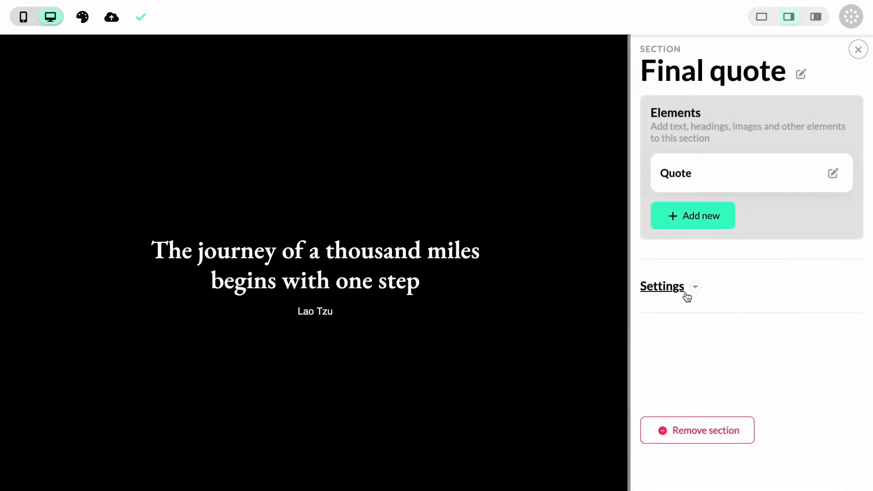
{"action": "left_click", "coordinate": [684, 289]}
{"action": "scroll", "coordinate": [762, 291], "scroll_direction": "down", "scroll_amount": 2}
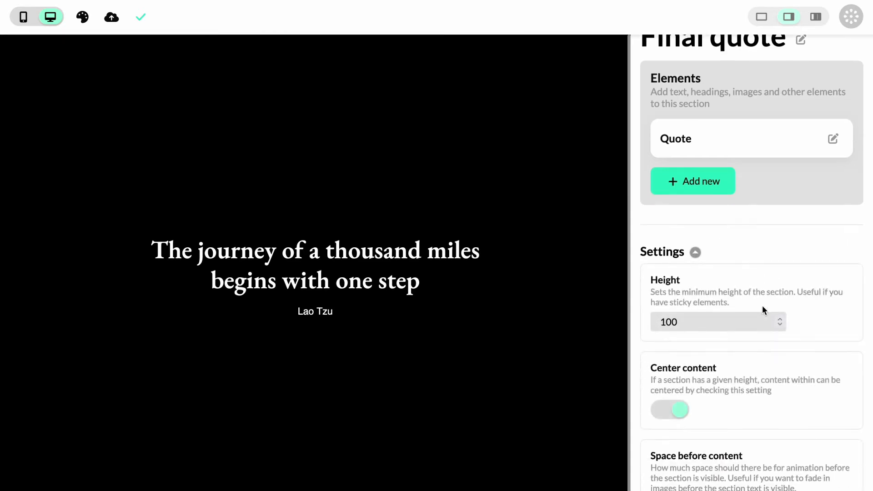
{"action": "scroll", "coordinate": [745, 303], "scroll_direction": "down", "scroll_amount": 1}
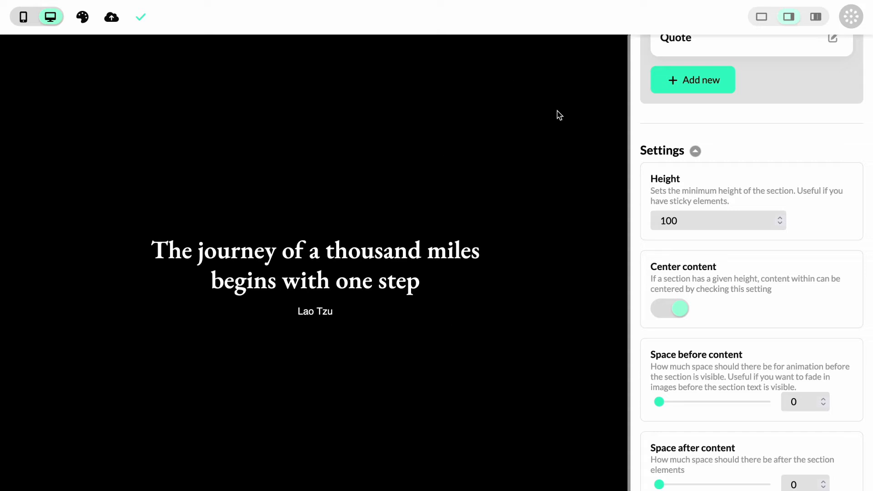
{"action": "double_click", "coordinate": [671, 221]}
{"action": "type", "text": "50"}
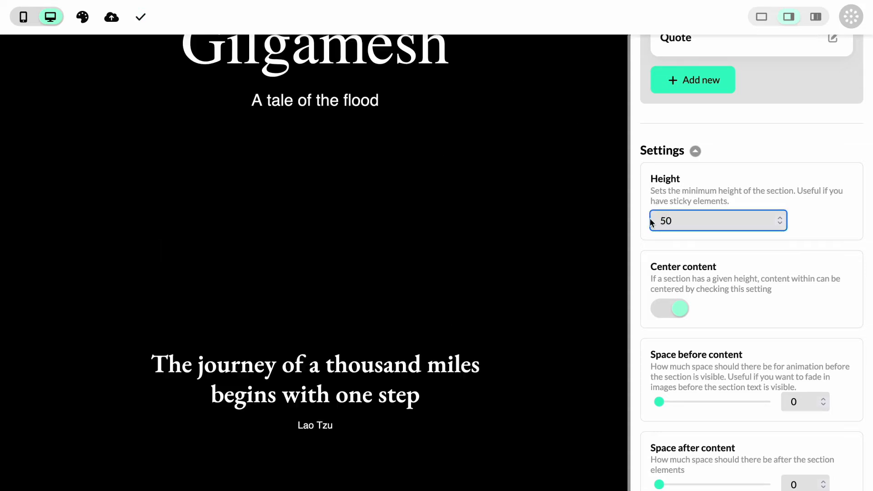
{"action": "scroll", "coordinate": [756, 217], "scroll_direction": "up", "scroll_amount": 3}
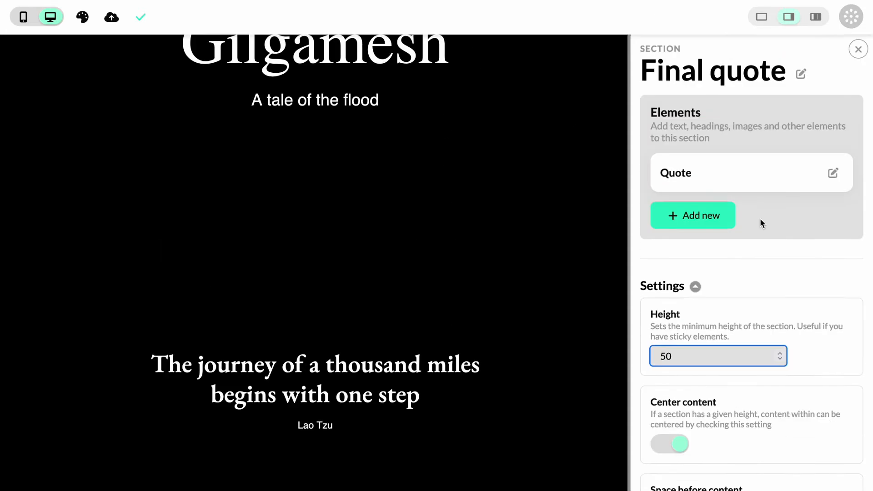
{"action": "left_click", "coordinate": [857, 49]}
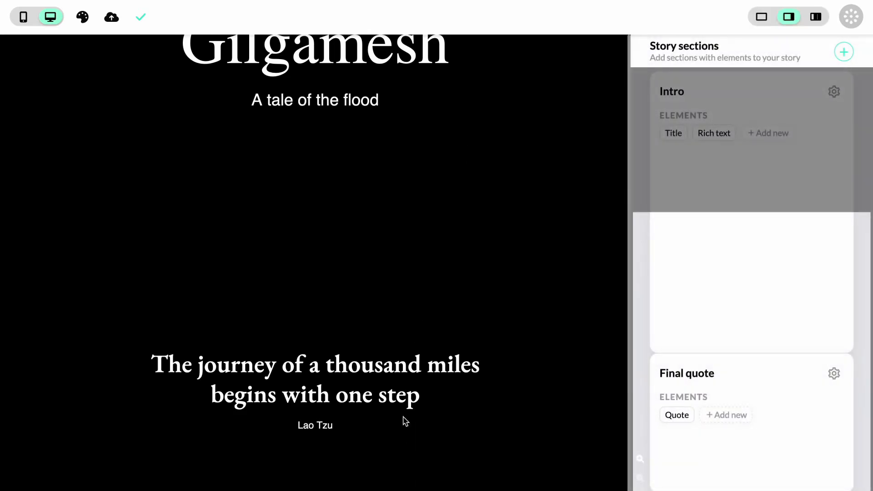
Reopen the Final quote section's settings and set its minimum height back to 100
{"action": "scroll", "coordinate": [431, 390], "scroll_direction": "up", "scroll_amount": 5}
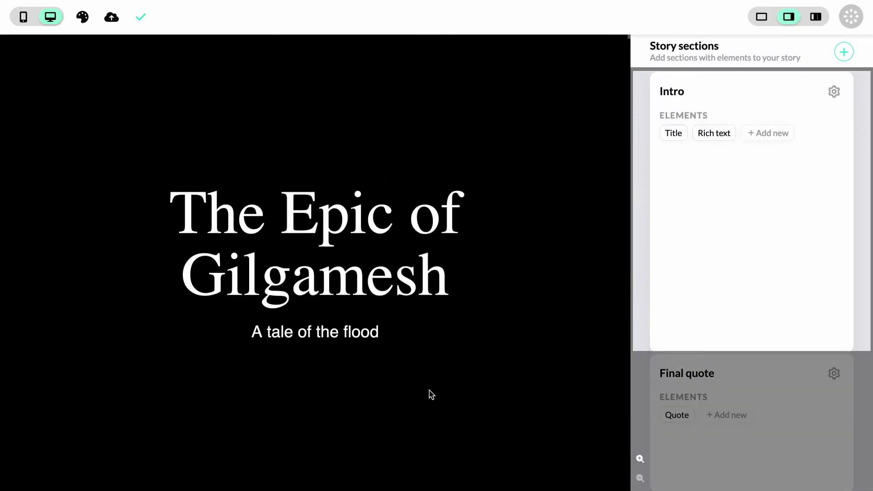
{"action": "scroll", "coordinate": [431, 384], "scroll_direction": "down", "scroll_amount": 5}
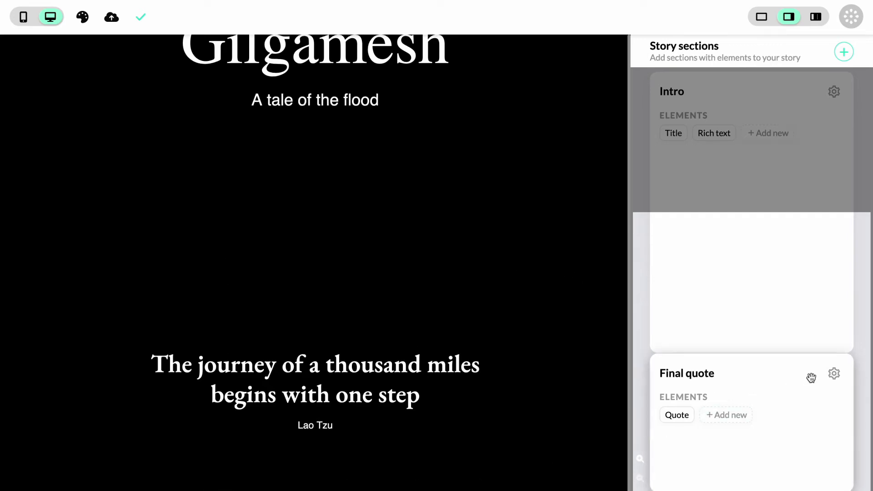
{"action": "left_click", "coordinate": [834, 374]}
{"action": "left_click", "coordinate": [682, 298]}
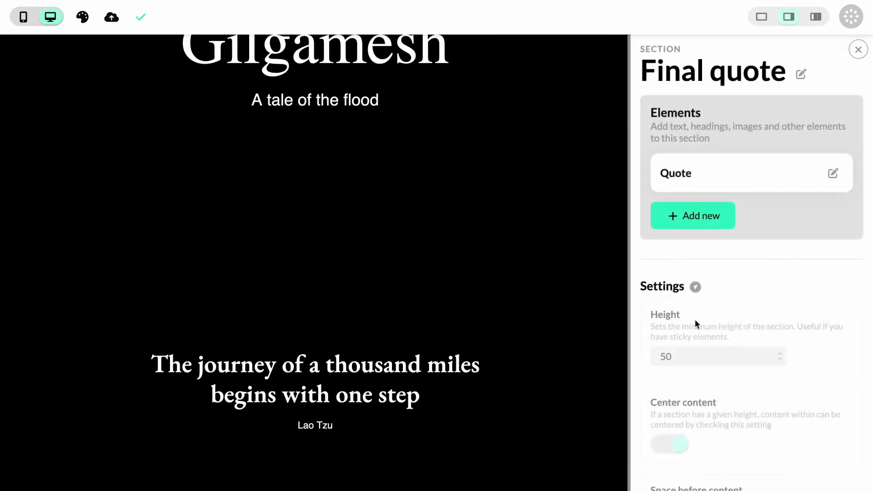
{"action": "scroll", "coordinate": [672, 291], "scroll_direction": "down", "scroll_amount": 2}
{"action": "left_click_drag", "start_coordinate": [667, 269], "coordinate": [633, 269]}
{"action": "type", "text": "100"}
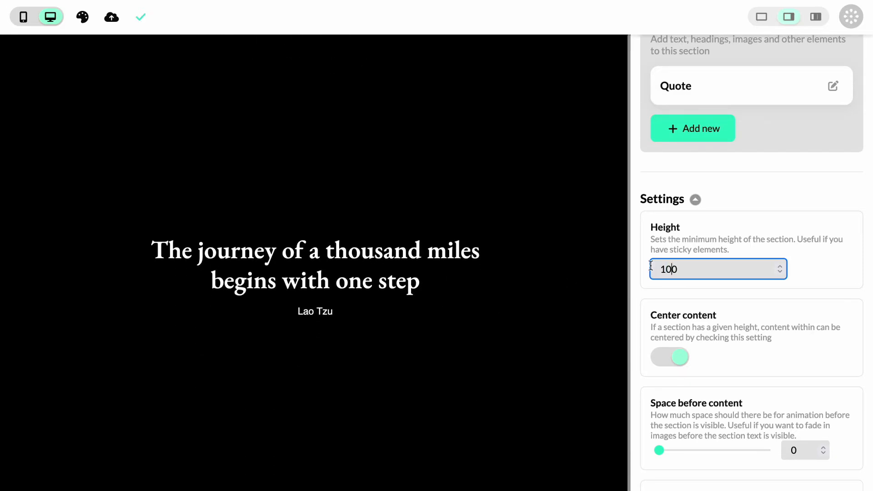
Set the Final quote section's space before content to 46 and return to the story sections overview
{"action": "scroll", "coordinate": [679, 267], "scroll_direction": "down", "scroll_amount": 3}
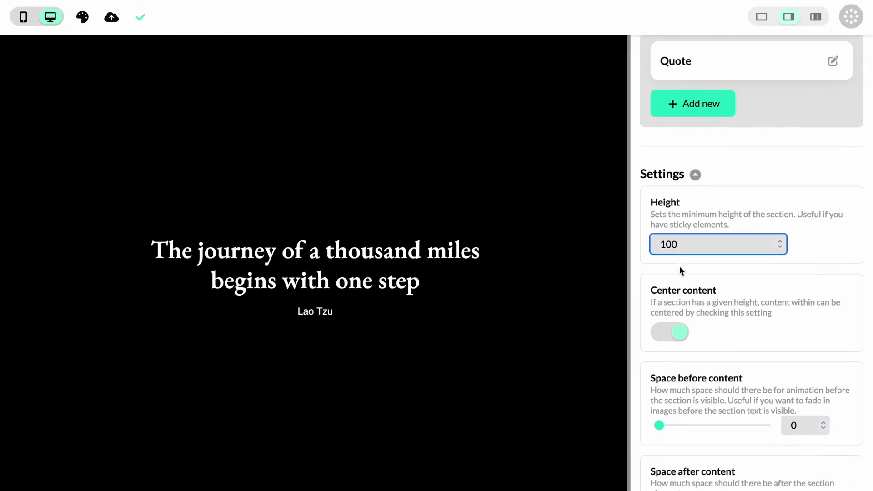
{"action": "scroll", "coordinate": [683, 260], "scroll_direction": "down", "scroll_amount": 1}
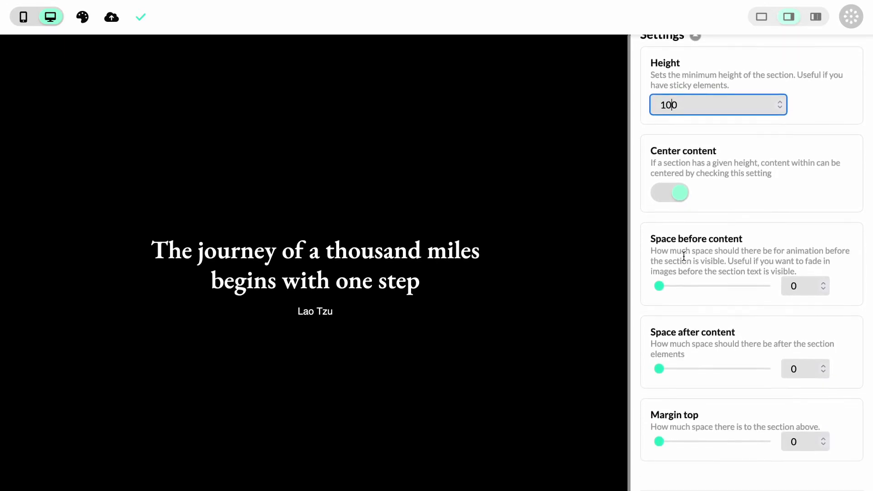
{"action": "left_click_drag", "start_coordinate": [663, 288], "coordinate": [710, 294]}
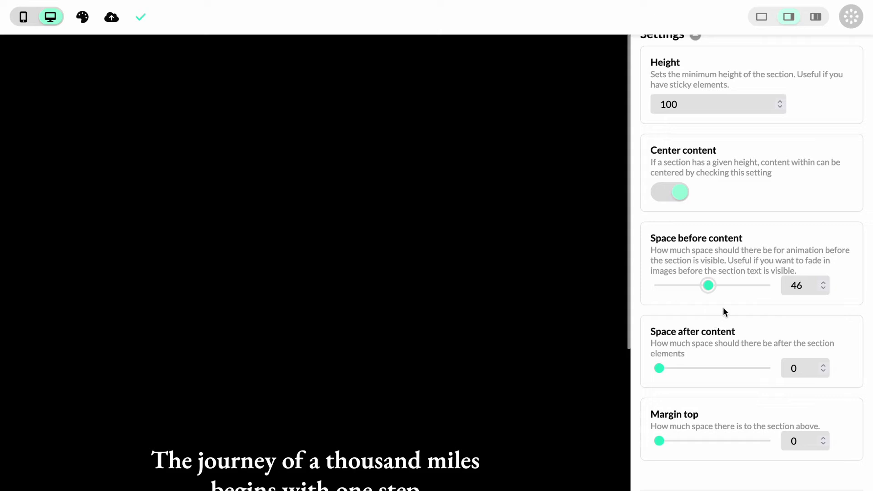
{"action": "scroll", "coordinate": [745, 293], "scroll_direction": "up", "scroll_amount": 5}
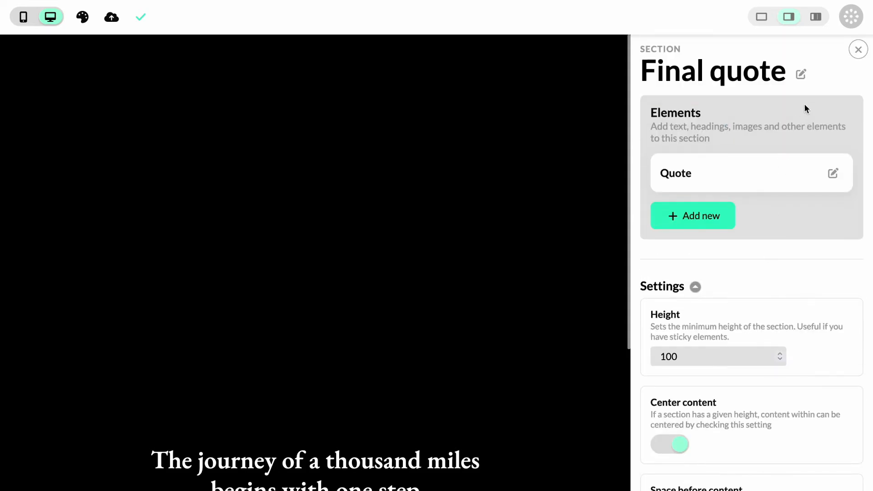
{"action": "left_click", "coordinate": [856, 50]}
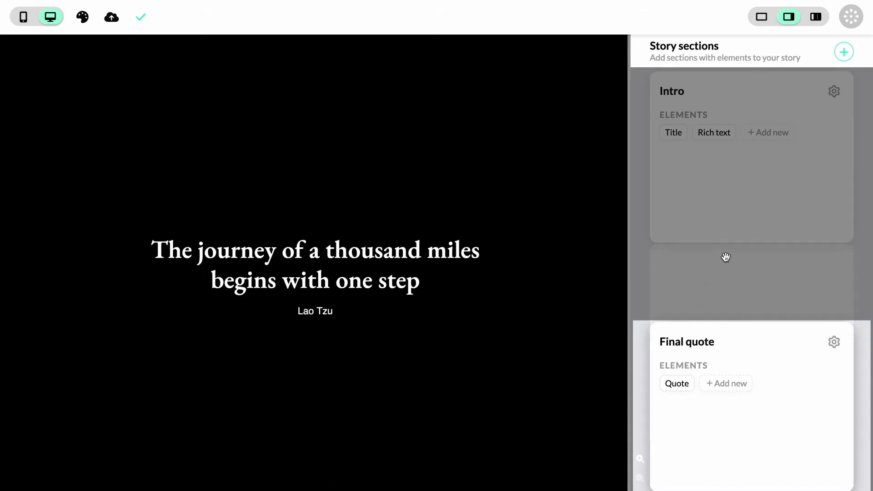
Set the Final quote section's space before content and space after content to 50 each, and return to the story sections overview
{"action": "left_click", "coordinate": [748, 341]}
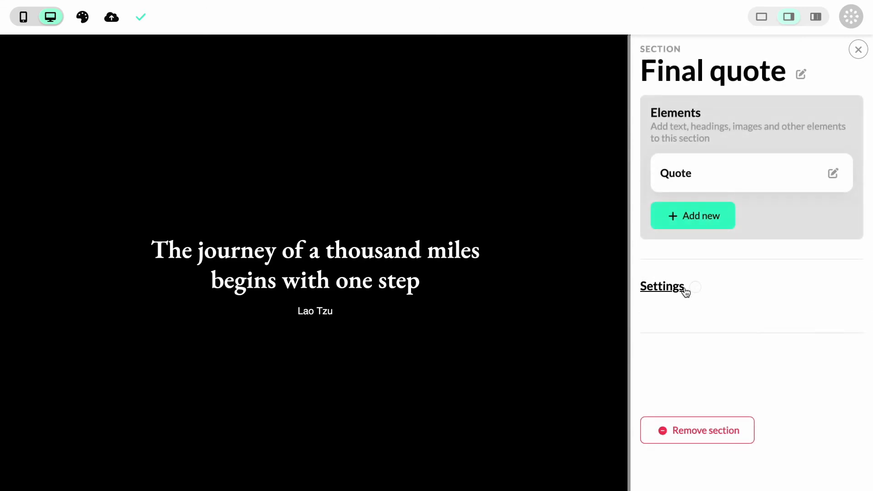
{"action": "left_click", "coordinate": [685, 292]}
{"action": "scroll", "coordinate": [727, 350], "scroll_direction": "down", "scroll_amount": 6}
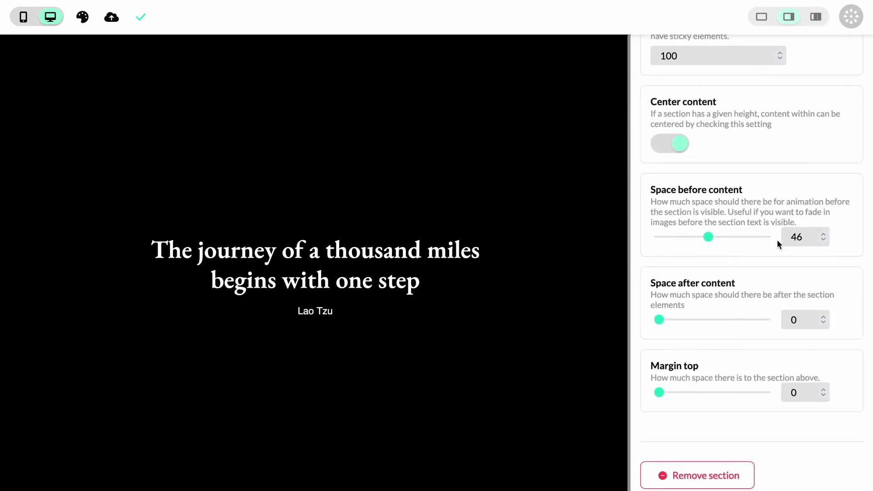
{"action": "double_click", "coordinate": [799, 235]}
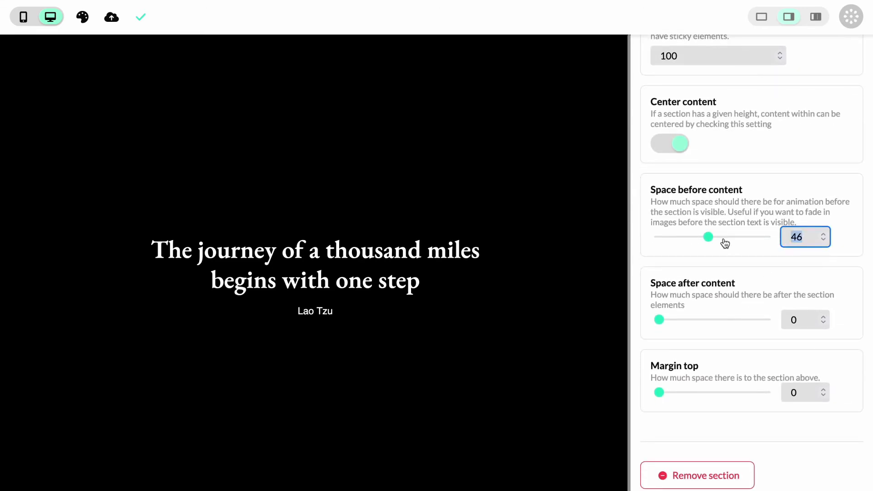
{"action": "type", "text": "50"}
{"action": "key", "text": "Tab"}
{"action": "type", "text": "50"}
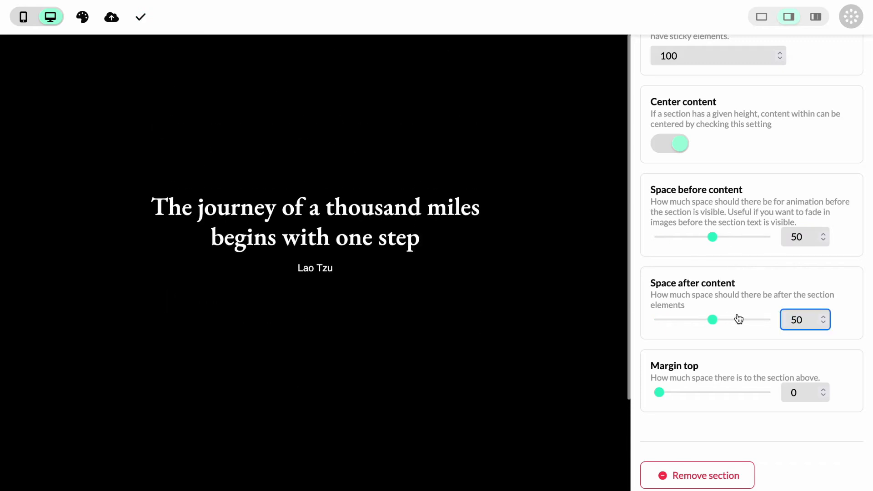
{"action": "scroll", "coordinate": [773, 273], "scroll_direction": "up", "scroll_amount": 7}
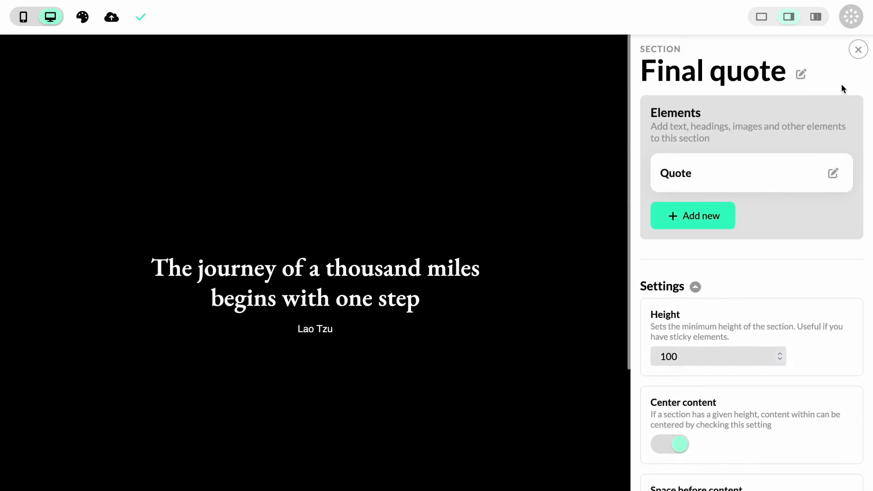
{"action": "left_click", "coordinate": [858, 51]}
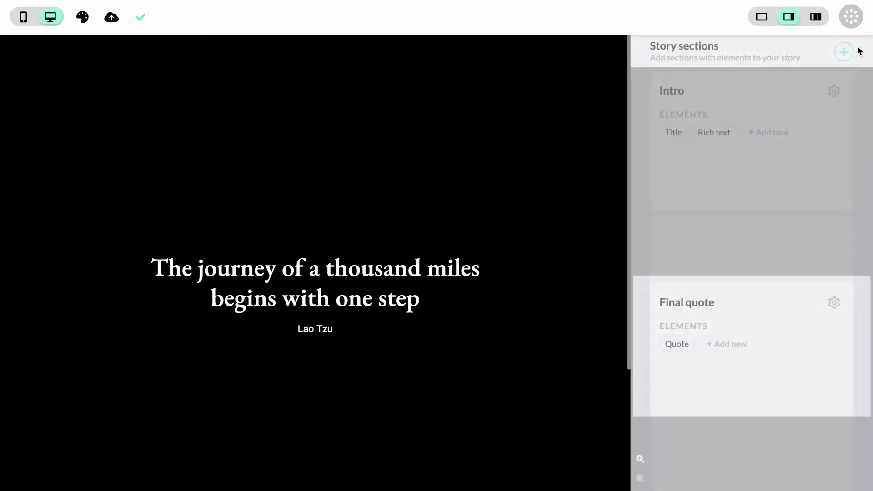
{"action": "scroll", "coordinate": [374, 296], "scroll_direction": "down", "scroll_amount": 4}
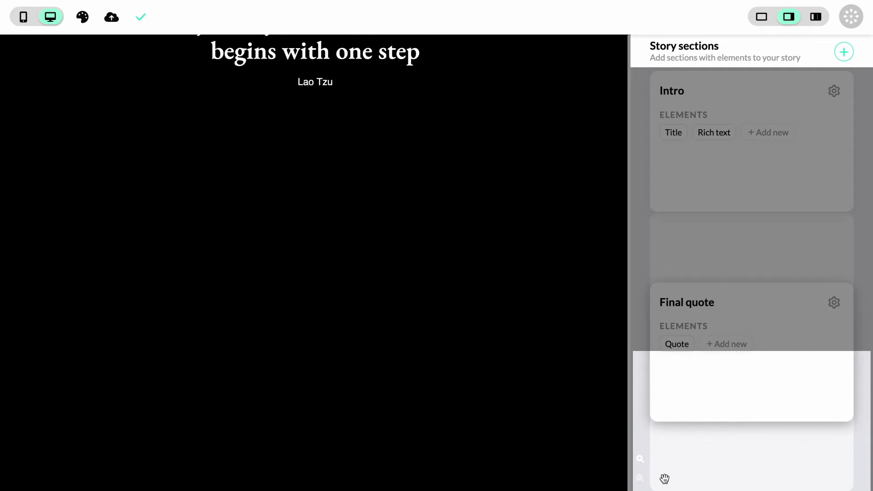
Set the Final quote section's top margin to 25 and return to the story sections overview
{"action": "left_click", "coordinate": [696, 329]}
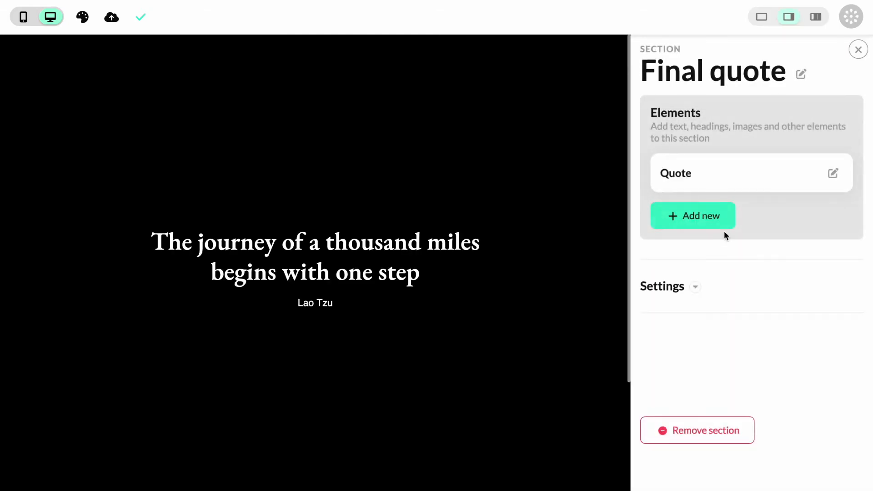
{"action": "left_click", "coordinate": [662, 286]}
{"action": "scroll", "coordinate": [787, 349], "scroll_direction": "down", "scroll_amount": 4}
{"action": "scroll", "coordinate": [767, 334], "scroll_direction": "down", "scroll_amount": 4}
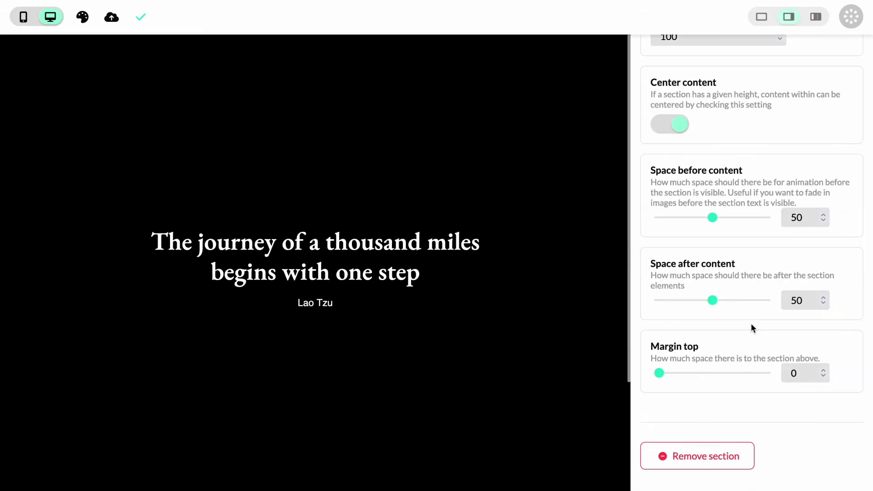
{"action": "left_click", "coordinate": [793, 367]}
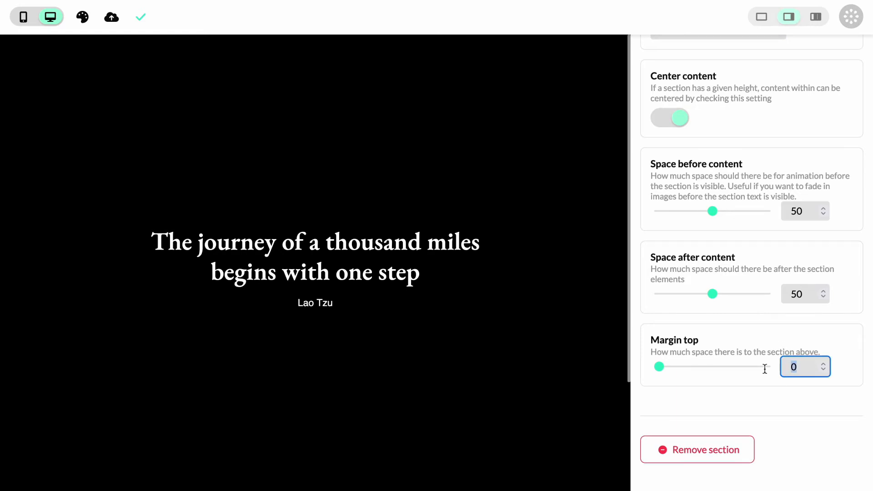
{"action": "type", "text": "25"}
{"action": "scroll", "coordinate": [842, 121], "scroll_direction": "up", "scroll_amount": 8}
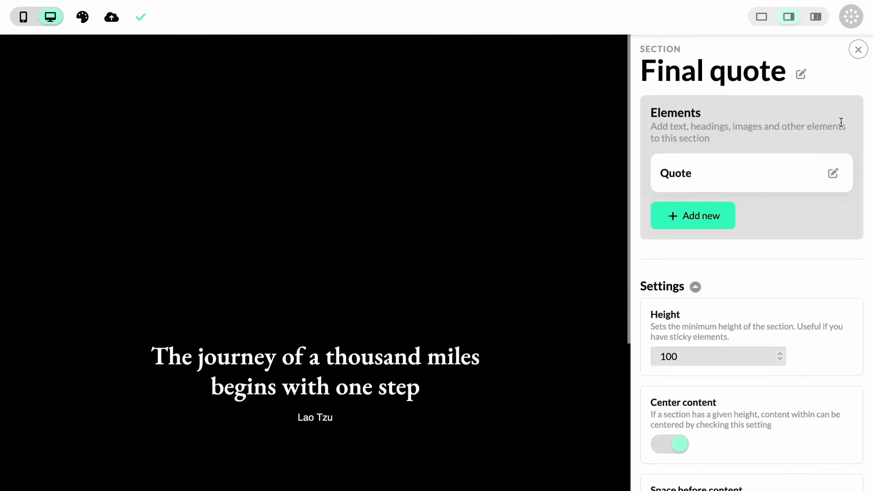
{"action": "left_click", "coordinate": [857, 46]}
{"action": "scroll", "coordinate": [440, 335], "scroll_direction": "up", "scroll_amount": 7}
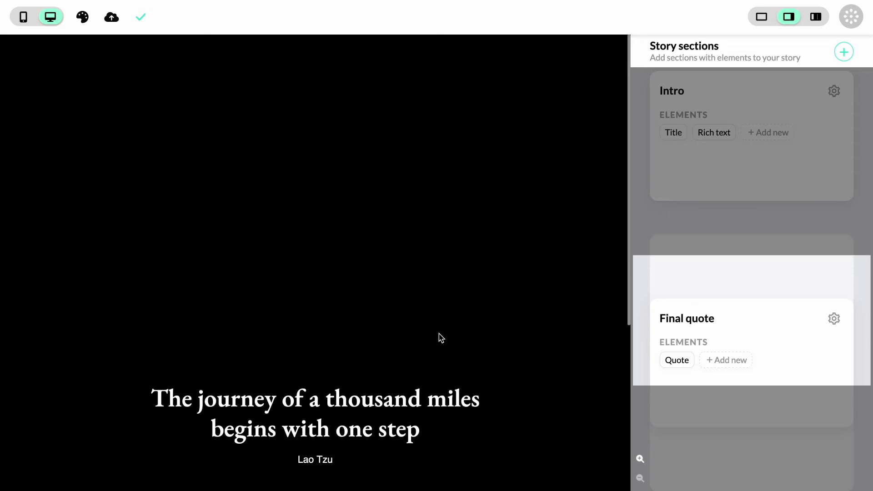
{"action": "scroll", "coordinate": [500, 310], "scroll_direction": "down", "scroll_amount": 1}
Turn content centering off and back on in the Final quote section's settings, and return to the story sections overview
{"action": "left_click", "coordinate": [697, 356]}
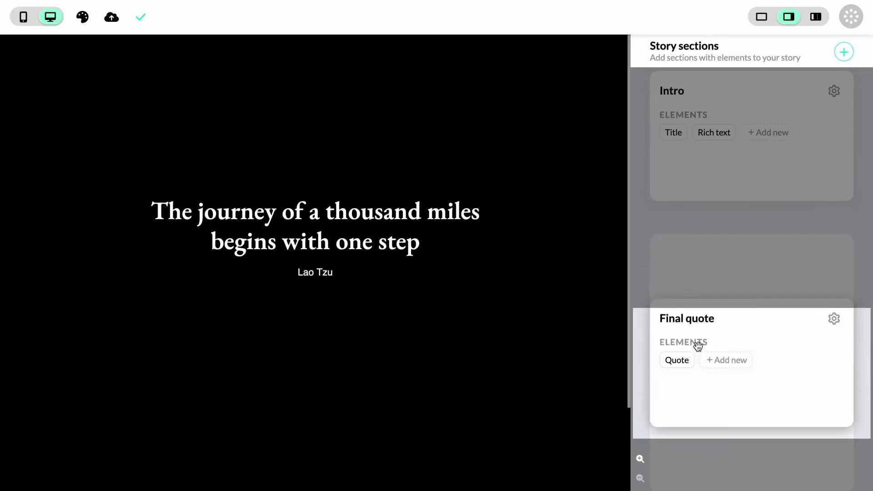
{"action": "left_click", "coordinate": [839, 324]}
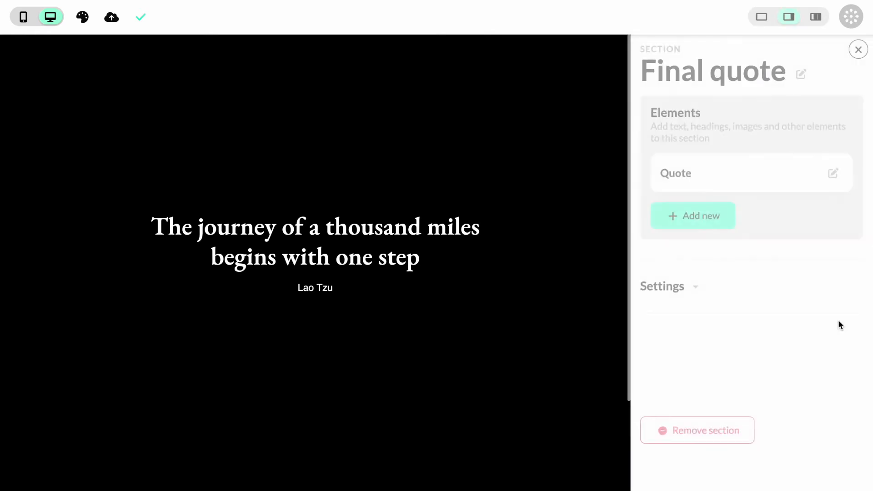
{"action": "left_click", "coordinate": [663, 287]}
{"action": "scroll", "coordinate": [772, 324], "scroll_direction": "down", "scroll_amount": 3}
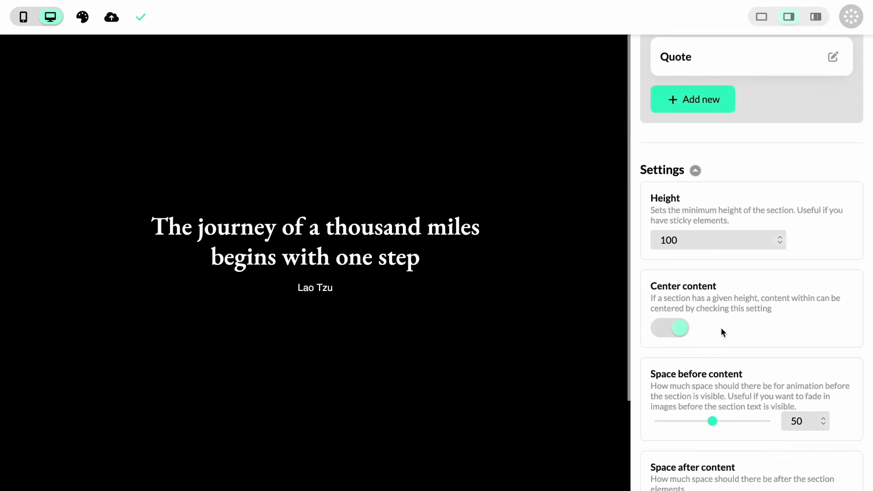
{"action": "left_click", "coordinate": [676, 331]}
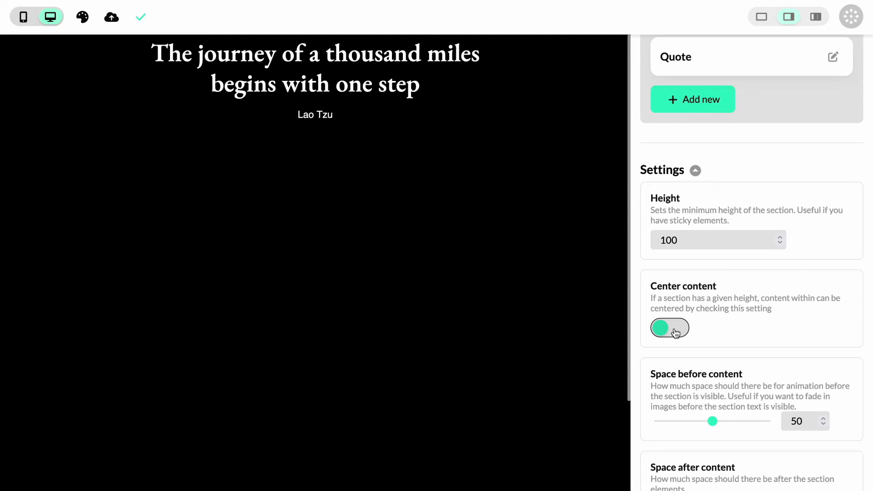
{"action": "left_click", "coordinate": [676, 330]}
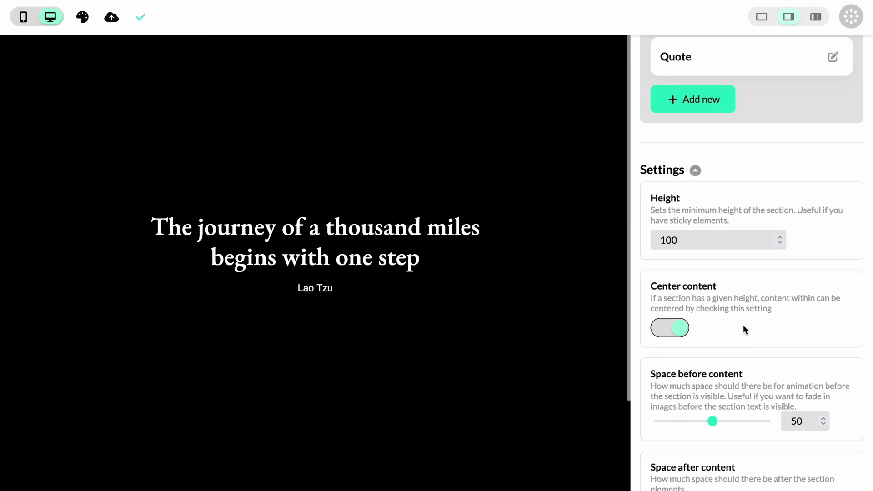
{"action": "scroll", "coordinate": [742, 324], "scroll_direction": "up", "scroll_amount": 3}
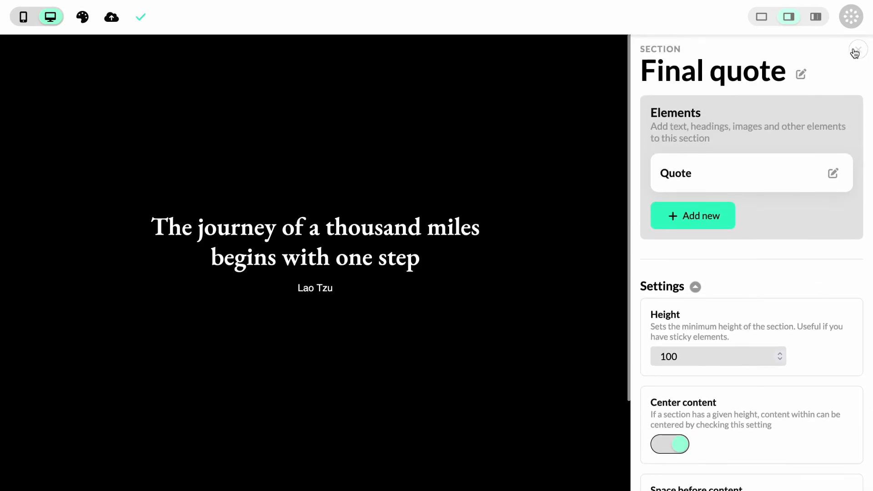
{"action": "left_click", "coordinate": [856, 51]}
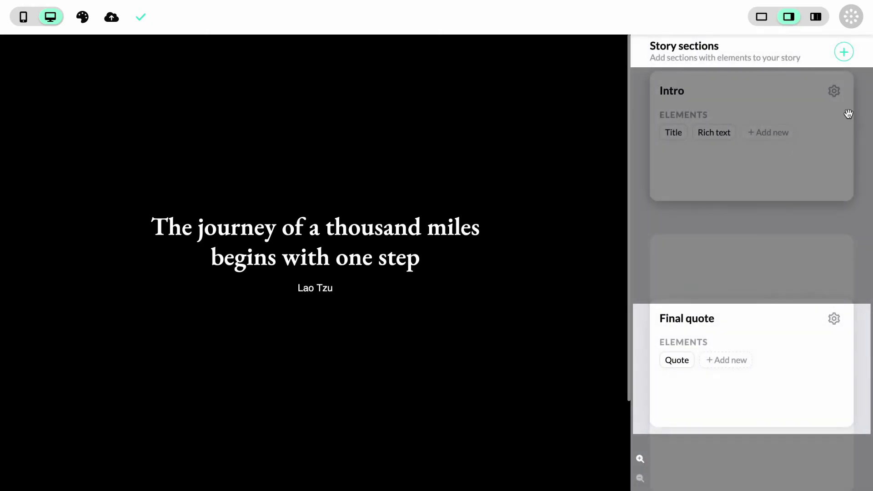
Add a new section to the story and rename it as Paragraphs
{"action": "left_click", "coordinate": [849, 55]}
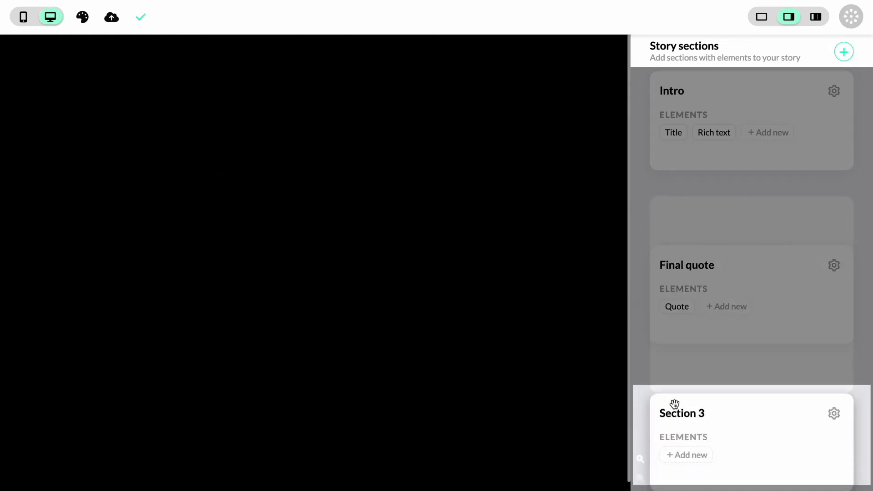
{"action": "left_click", "coordinate": [835, 415]}
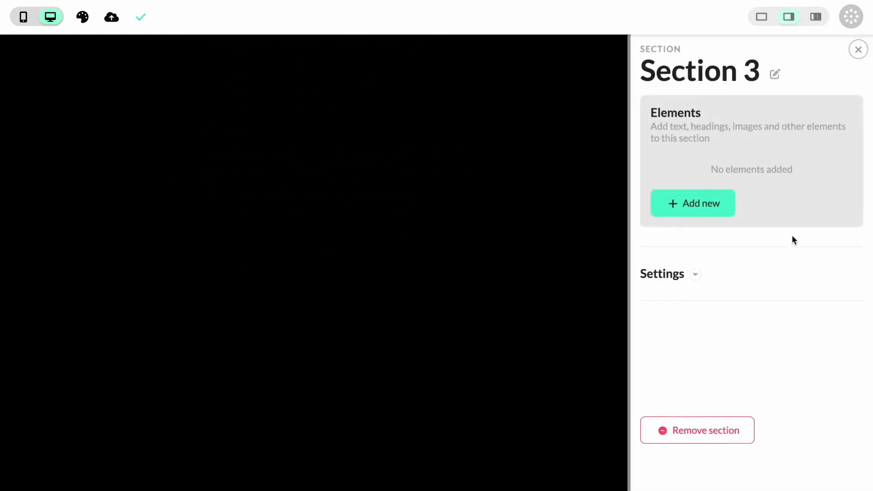
{"action": "left_click", "coordinate": [773, 73]}
{"action": "left_click", "coordinate": [701, 110]}
{"action": "type", "text": "Paragraphs"}
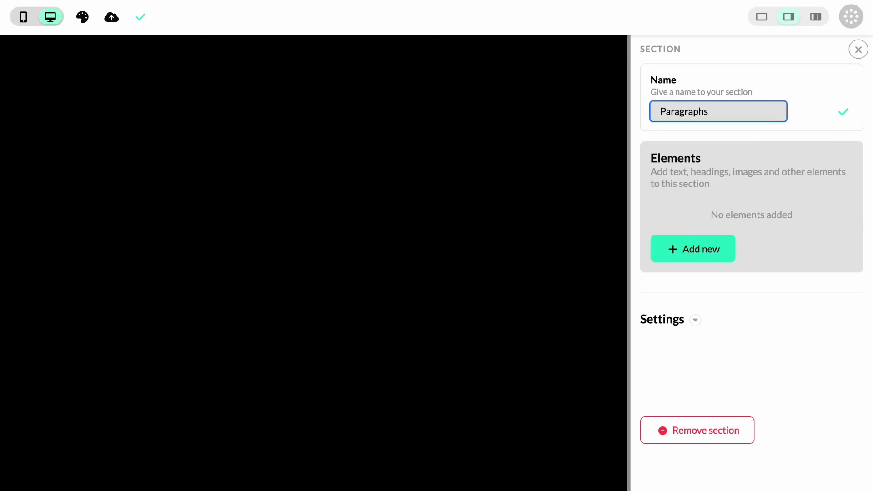
{"action": "left_click", "coordinate": [842, 114]}
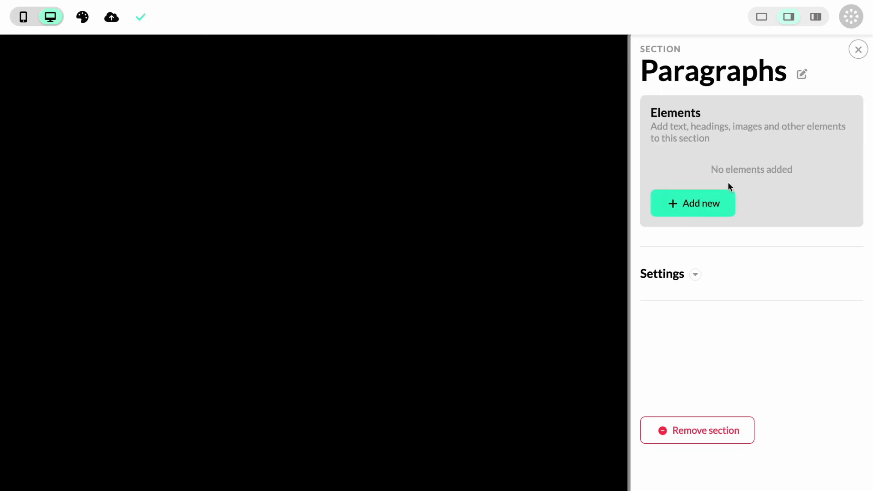
Add a Rich text element to the Paragraphs section and return to the story sections overview
{"action": "left_click", "coordinate": [704, 208]}
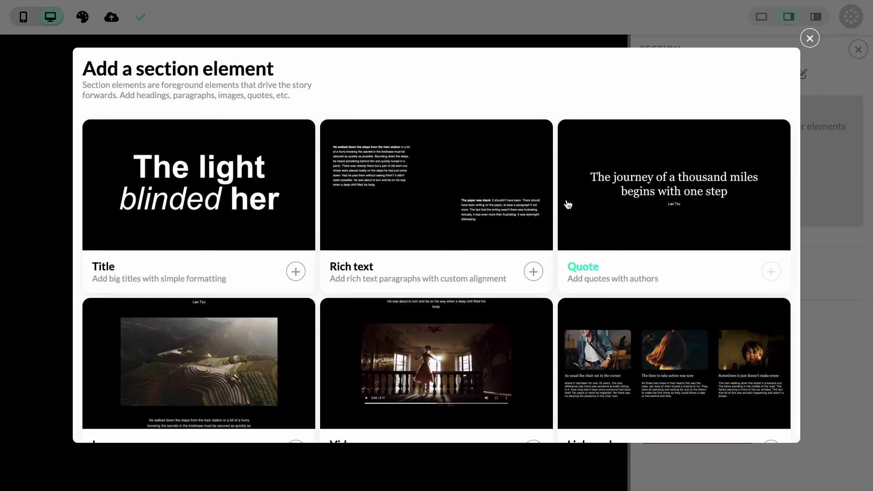
{"action": "left_click", "coordinate": [468, 200]}
{"action": "left_click", "coordinate": [856, 51]}
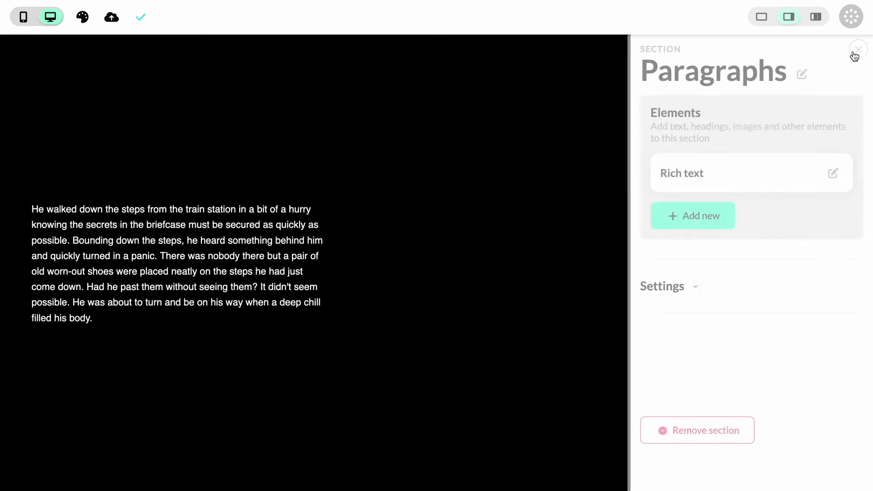
{"action": "left_click", "coordinate": [852, 55]}
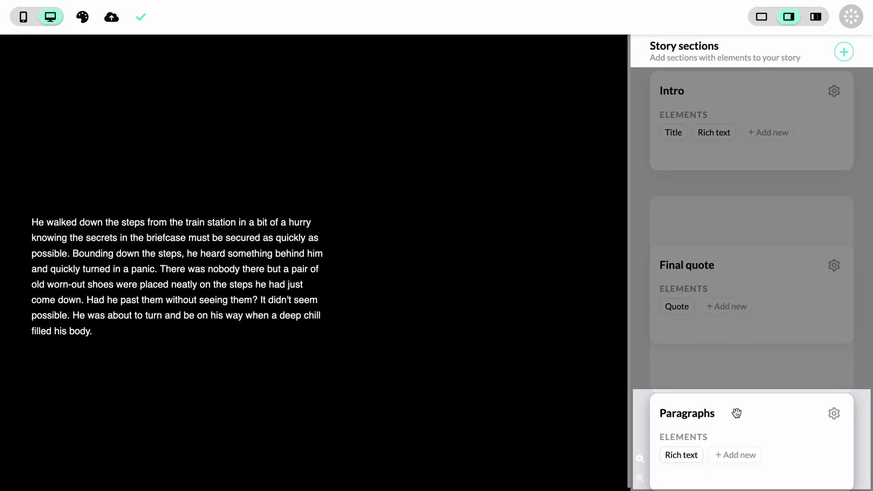
Move the Paragraphs section between Intro and Final quote, and preview the reordered story from its start
{"action": "left_click_drag", "start_coordinate": [736, 413], "coordinate": [751, 241]}
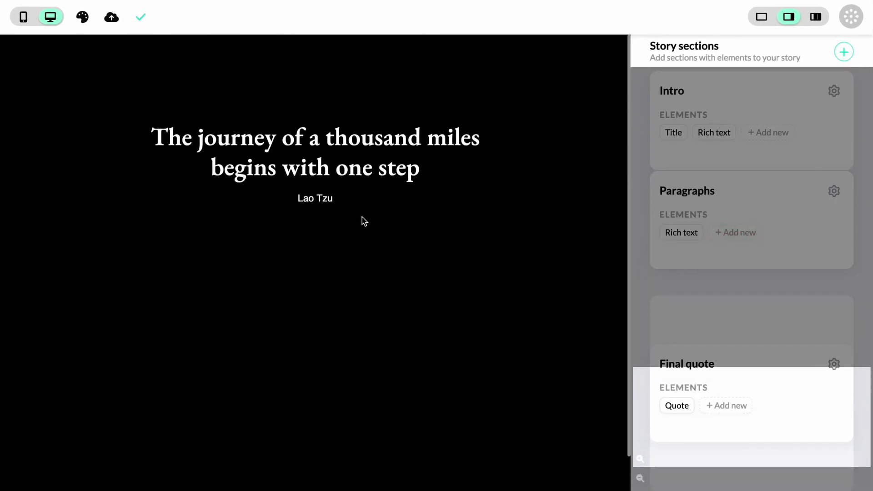
{"action": "scroll", "coordinate": [364, 222], "scroll_direction": "up", "scroll_amount": 20}
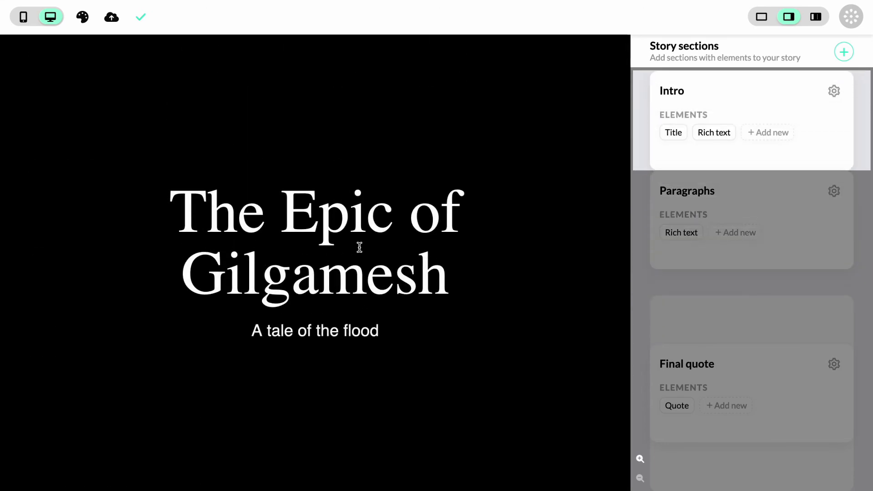
{"action": "scroll", "coordinate": [418, 234], "scroll_direction": "down", "scroll_amount": 10}
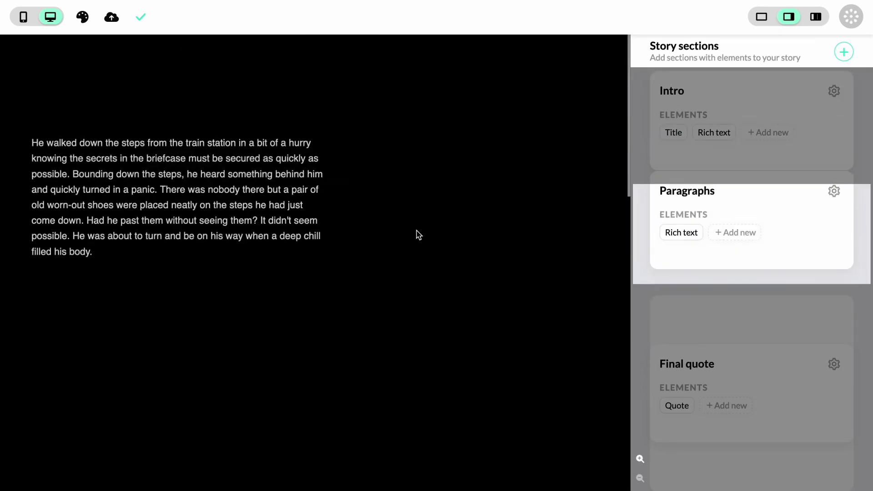
{"action": "scroll", "coordinate": [416, 235], "scroll_direction": "down", "scroll_amount": 3}
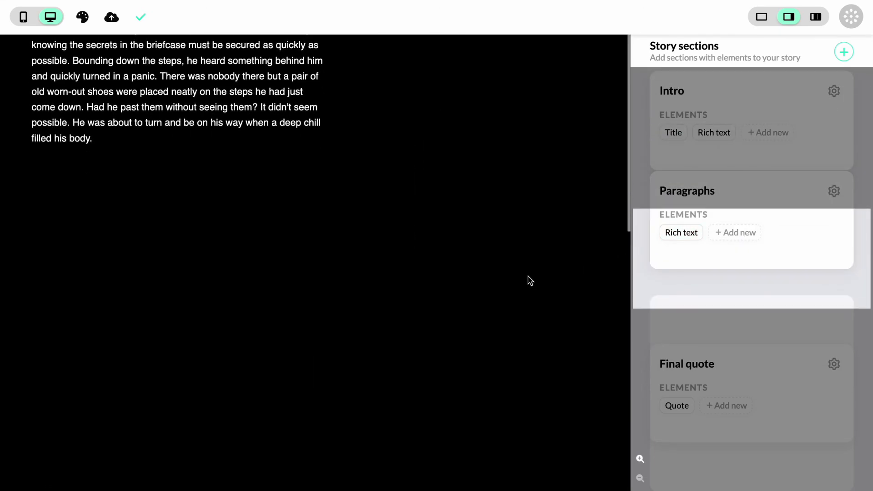
Add a second Rich text element to the Paragraphs section
{"action": "scroll", "coordinate": [530, 281], "scroll_direction": "down", "scroll_amount": 8}
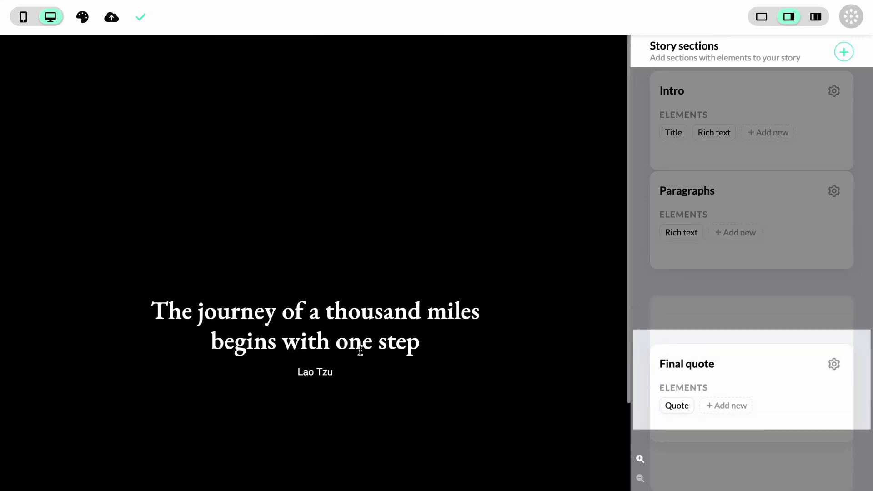
{"action": "scroll", "coordinate": [459, 309], "scroll_direction": "up", "scroll_amount": 6}
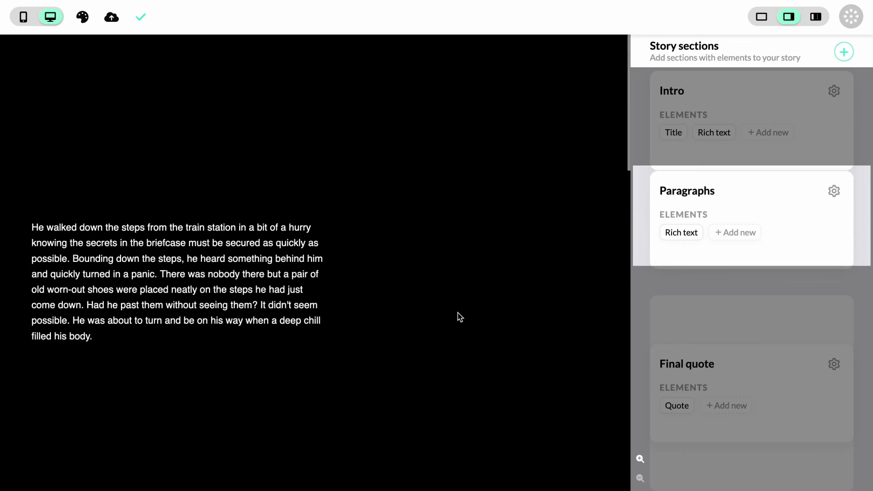
{"action": "scroll", "coordinate": [384, 331], "scroll_direction": "down", "scroll_amount": 1}
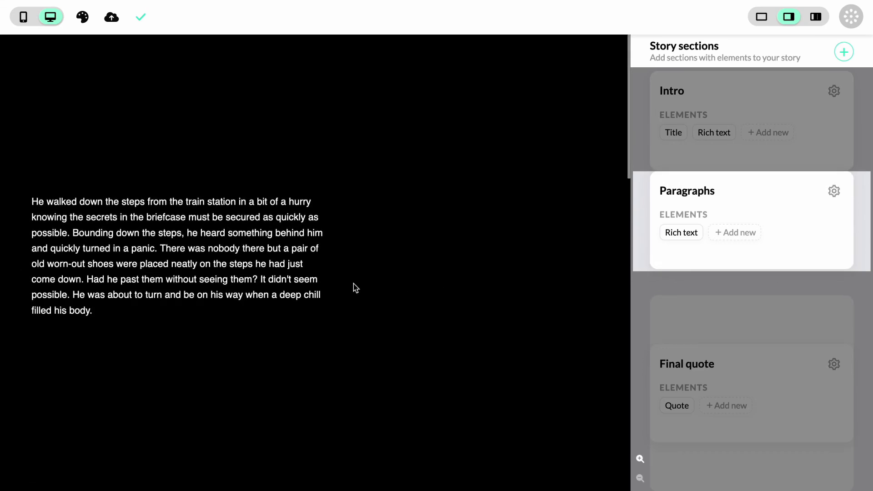
{"action": "left_click", "coordinate": [741, 233]}
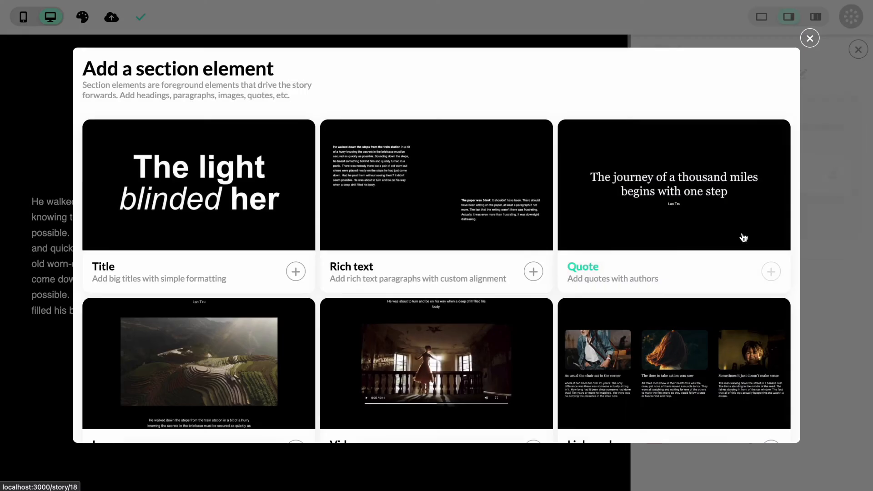
{"action": "left_click", "coordinate": [480, 233]}
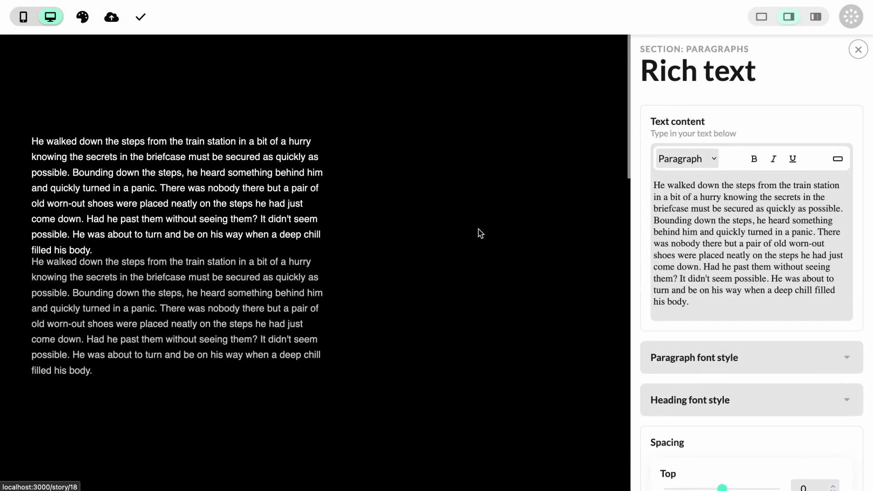
Set the container alignment of the second Rich text element's paragraph font style to Right
{"action": "scroll", "coordinate": [782, 288], "scroll_direction": "down", "scroll_amount": 3}
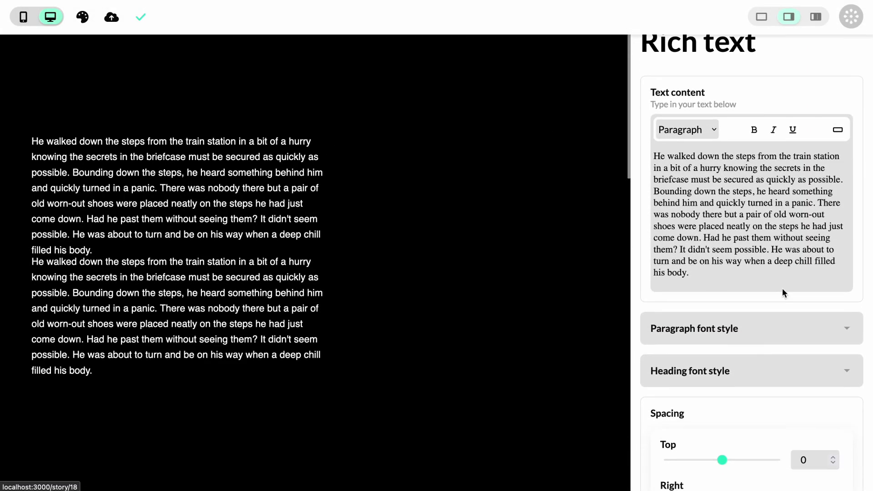
{"action": "left_click", "coordinate": [729, 292]}
{"action": "scroll", "coordinate": [721, 321], "scroll_direction": "down", "scroll_amount": 5}
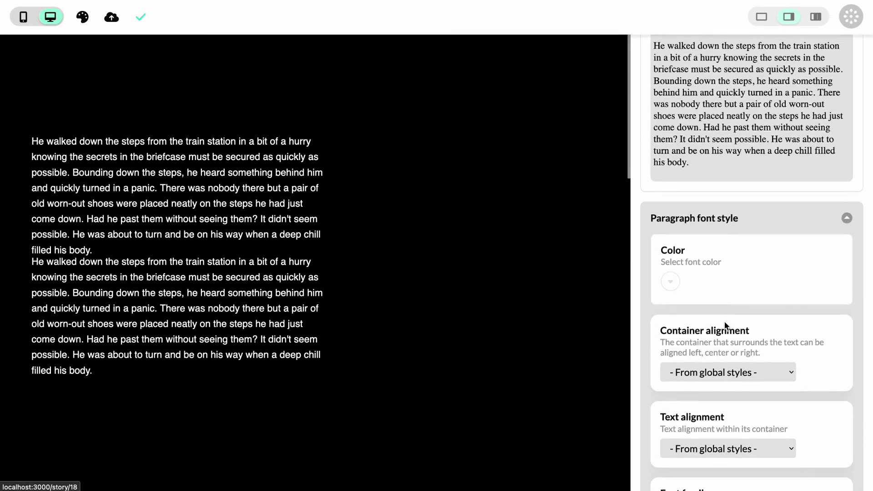
{"action": "left_click", "coordinate": [724, 279]}
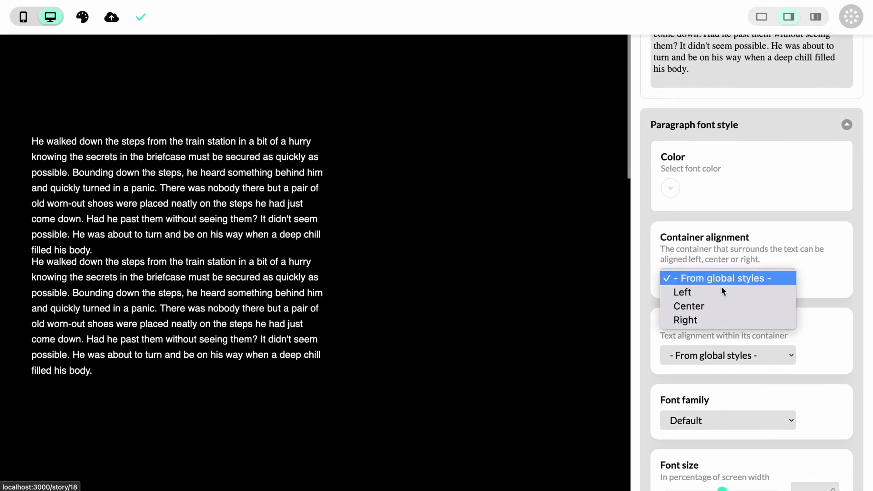
{"action": "left_click", "coordinate": [714, 320]}
Increase the top spacing of the second Rich text element and return to the Paragraphs section's element list
{"action": "scroll", "coordinate": [714, 321], "scroll_direction": "down", "scroll_amount": 10}
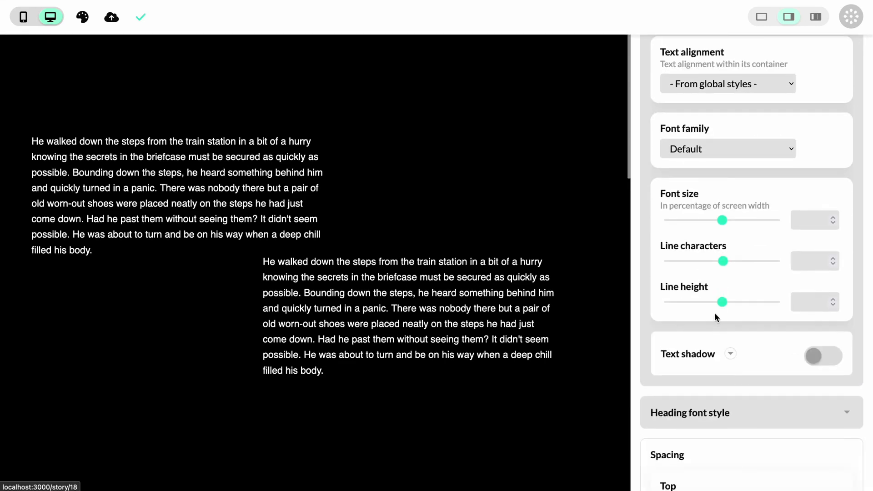
{"action": "left_click_drag", "start_coordinate": [728, 400], "coordinate": [736, 401]}
{"action": "scroll", "coordinate": [738, 375], "scroll_direction": "up", "scroll_amount": 10}
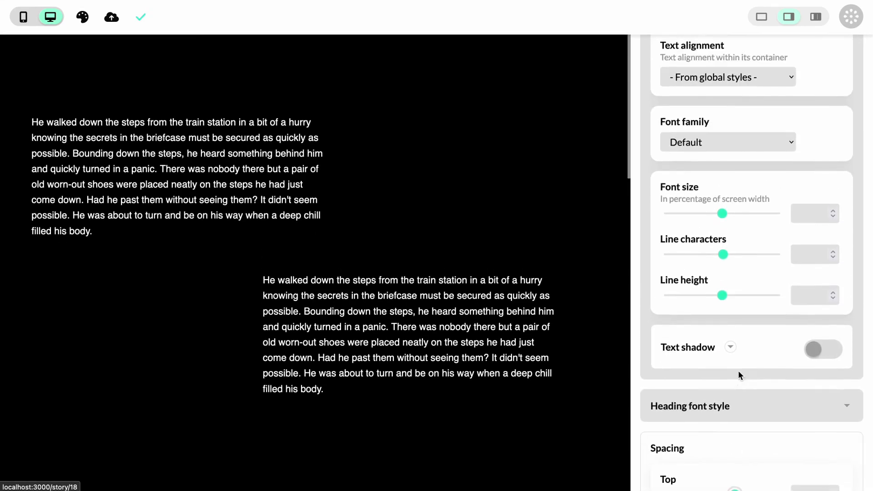
{"action": "left_click", "coordinate": [858, 51]}
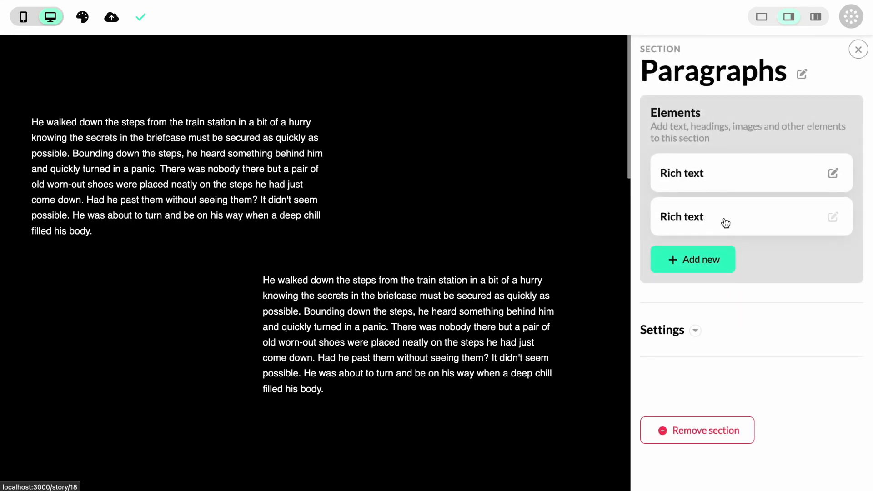
{"action": "mouse_move", "coordinate": [723, 218]}
{"action": "left_mouse_down"}
{"action": "mouse_move", "coordinate": [723, 171]}
{"action": "mouse_move", "coordinate": [713, 214]}
{"action": "left_mouse_up"}
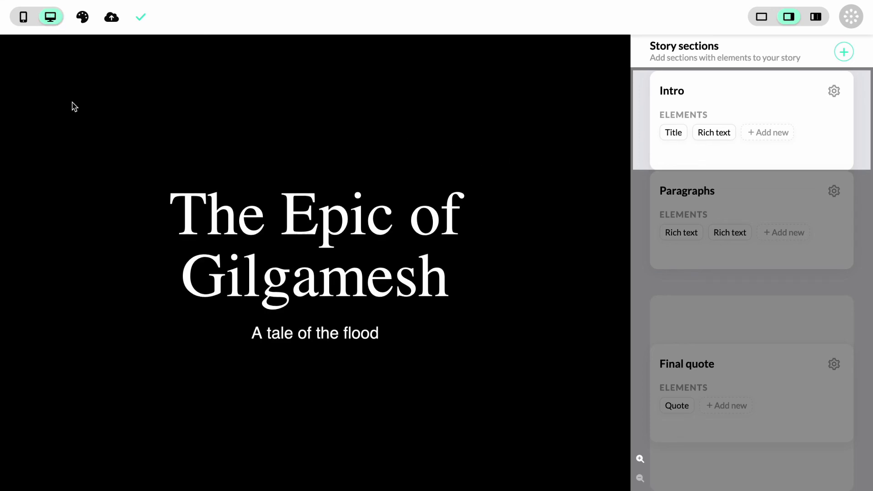
In the mobile layout, set the paragraph font size of the Intro section's Rich text to 5.3
{"action": "left_click", "coordinate": [24, 22]}
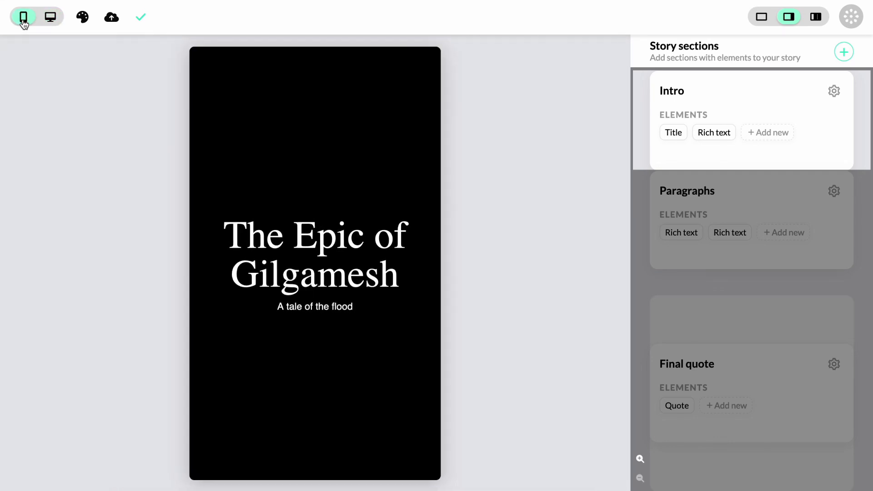
{"action": "left_click", "coordinate": [284, 337]}
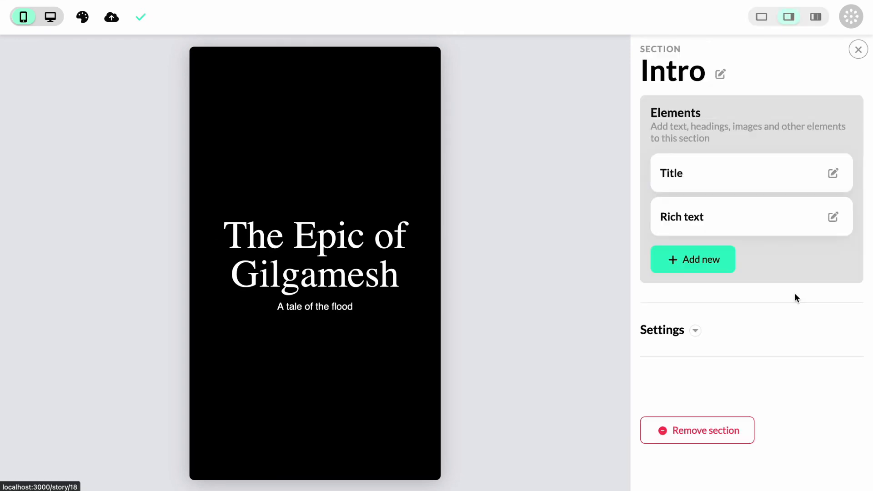
{"action": "left_click", "coordinate": [690, 220]}
{"action": "scroll", "coordinate": [772, 360], "scroll_direction": "down", "scroll_amount": 3}
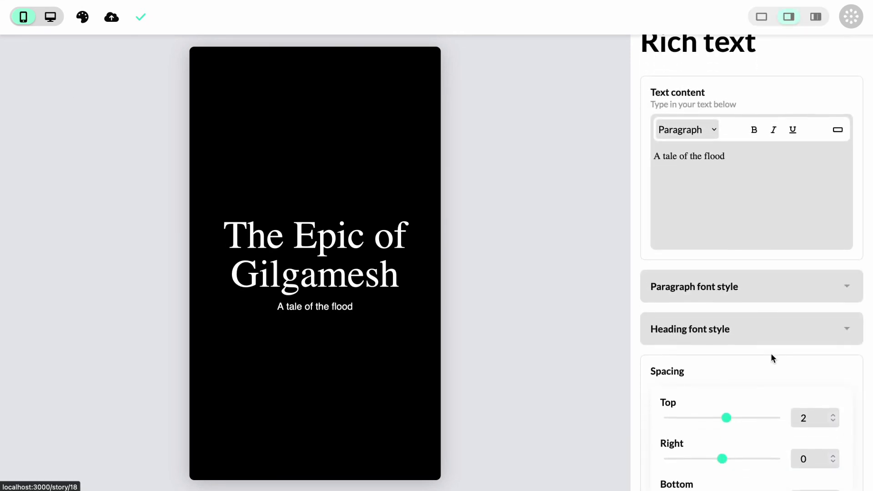
{"action": "scroll", "coordinate": [752, 326], "scroll_direction": "down", "scroll_amount": 2}
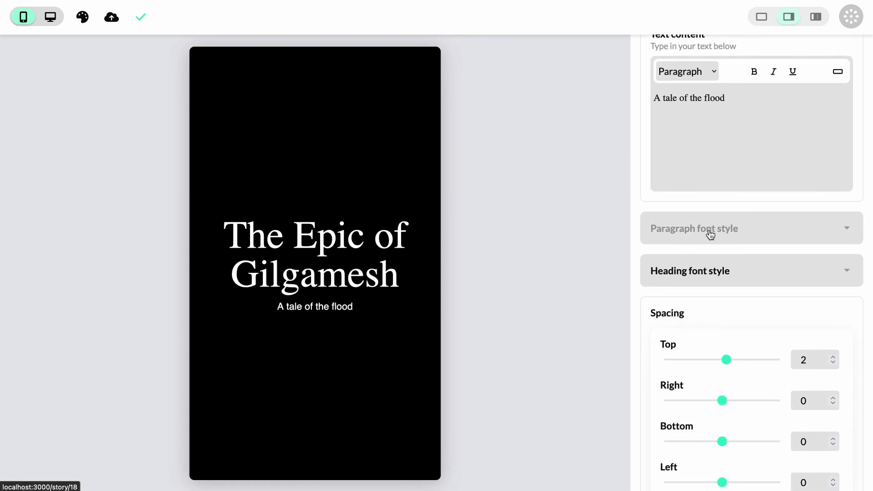
{"action": "left_click", "coordinate": [711, 233]}
{"action": "scroll", "coordinate": [761, 282], "scroll_direction": "down", "scroll_amount": 6}
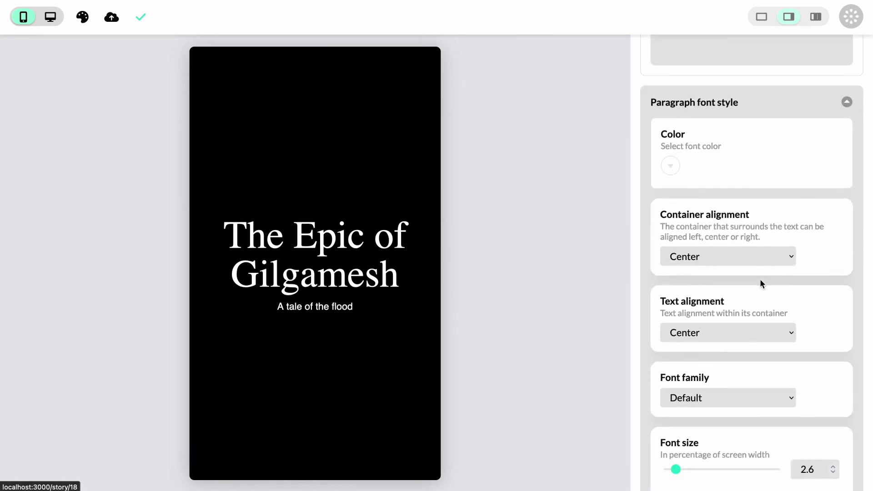
{"action": "left_click_drag", "start_coordinate": [681, 307], "coordinate": [690, 307]}
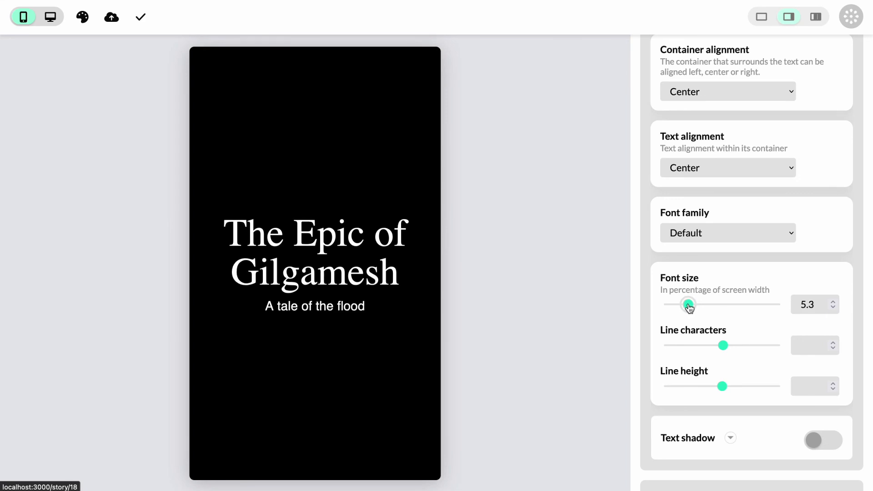
Increase the Intro Rich text's top spacing in the mobile layout and return to the story sections overview
{"action": "scroll", "coordinate": [782, 355], "scroll_direction": "down", "scroll_amount": 5}
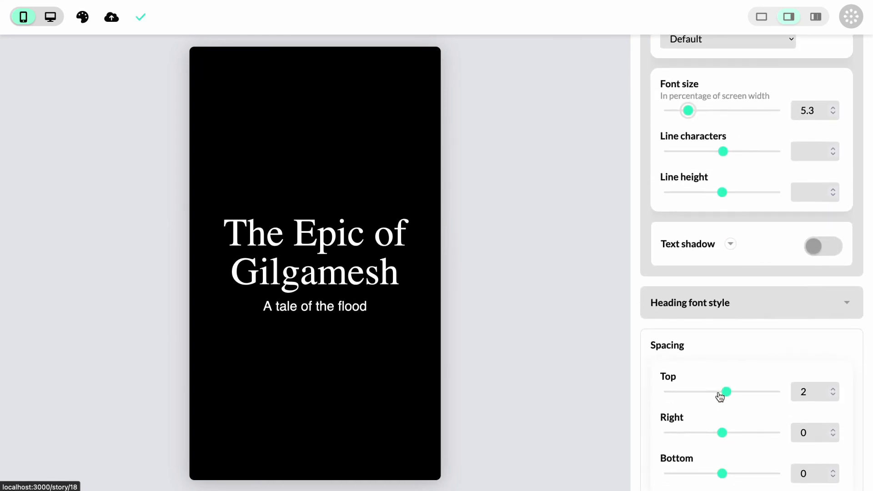
{"action": "left_click_drag", "start_coordinate": [720, 397], "coordinate": [733, 396]}
{"action": "scroll", "coordinate": [738, 388], "scroll_direction": "up", "scroll_amount": 10}
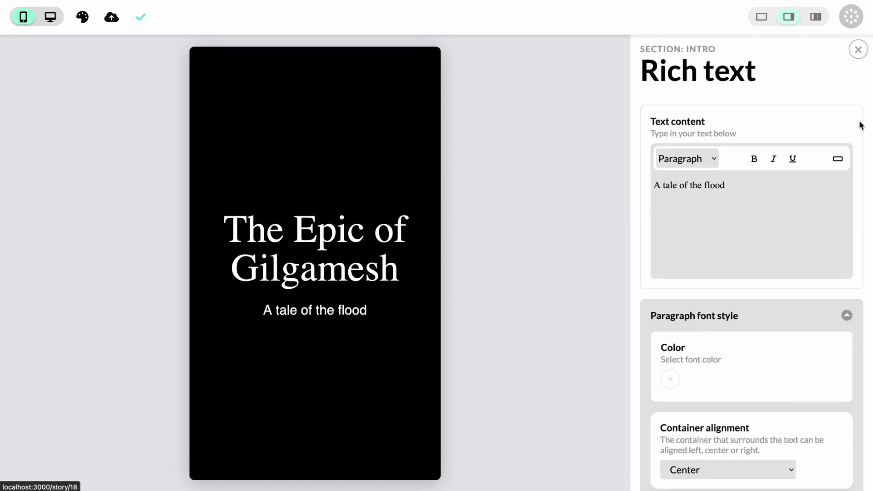
{"action": "left_click", "coordinate": [865, 48]}
{"action": "left_click", "coordinate": [859, 51]}
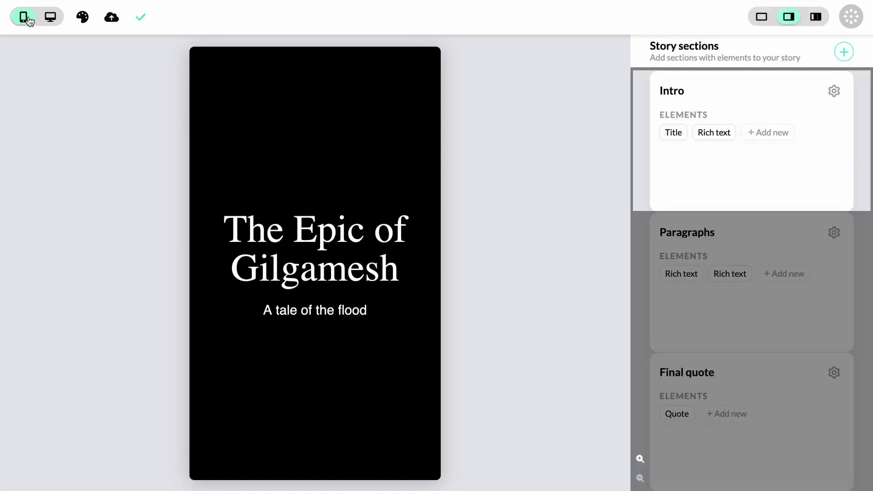
Switch back to the desktop layout and preview the story from the intro through to the final quote
{"action": "left_click", "coordinate": [51, 17]}
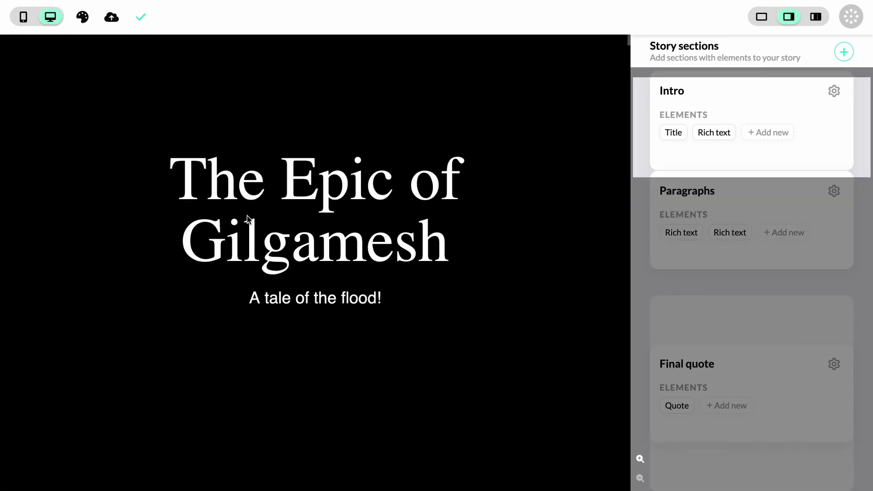
{"action": "scroll", "coordinate": [249, 220], "scroll_direction": "down", "scroll_amount": 5}
{"action": "scroll", "coordinate": [249, 220], "scroll_direction": "down", "scroll_amount": 10}
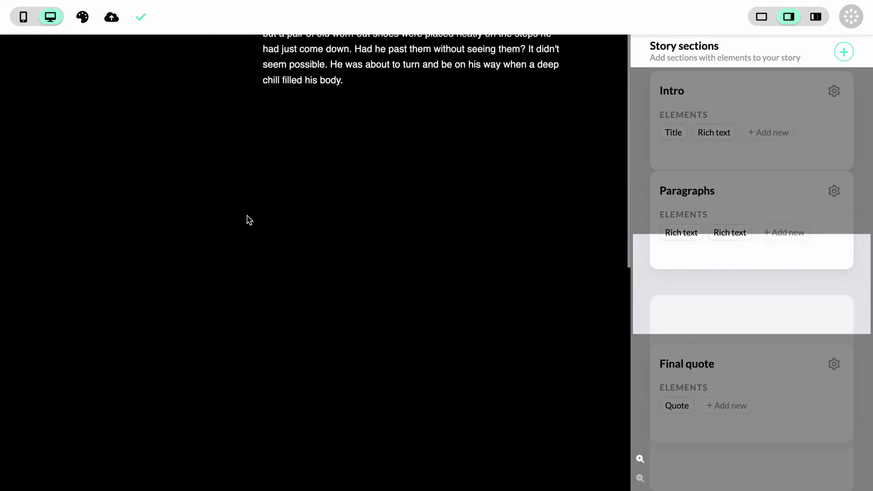
{"action": "scroll", "coordinate": [246, 217], "scroll_direction": "down", "scroll_amount": 7}
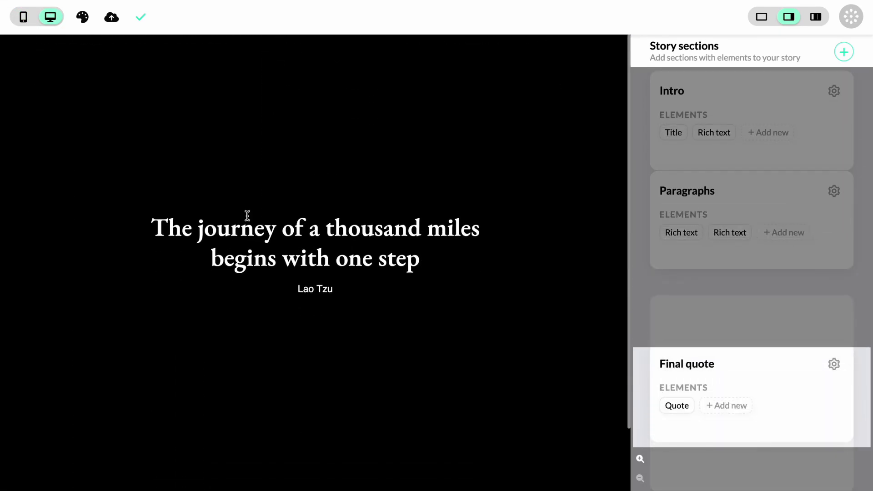
{"action": "scroll", "coordinate": [247, 216], "scroll_direction": "down", "scroll_amount": 2}
{"action": "scroll", "coordinate": [248, 217], "scroll_direction": "down", "scroll_amount": 6}
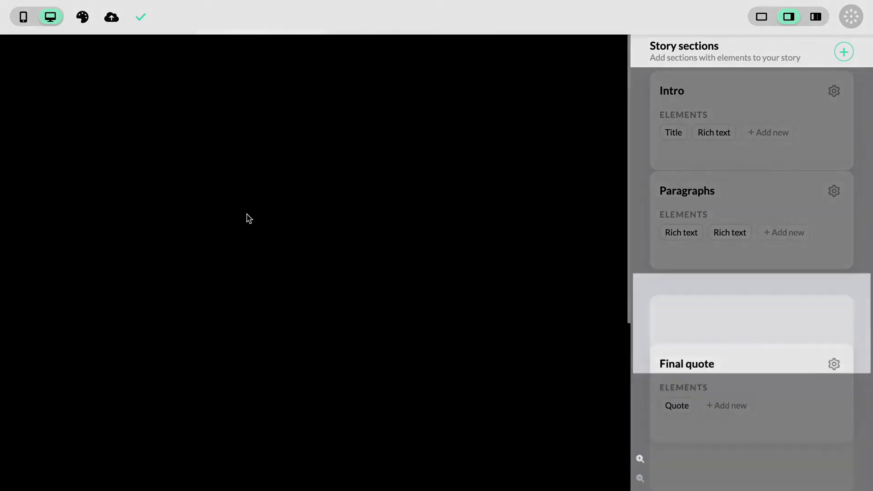